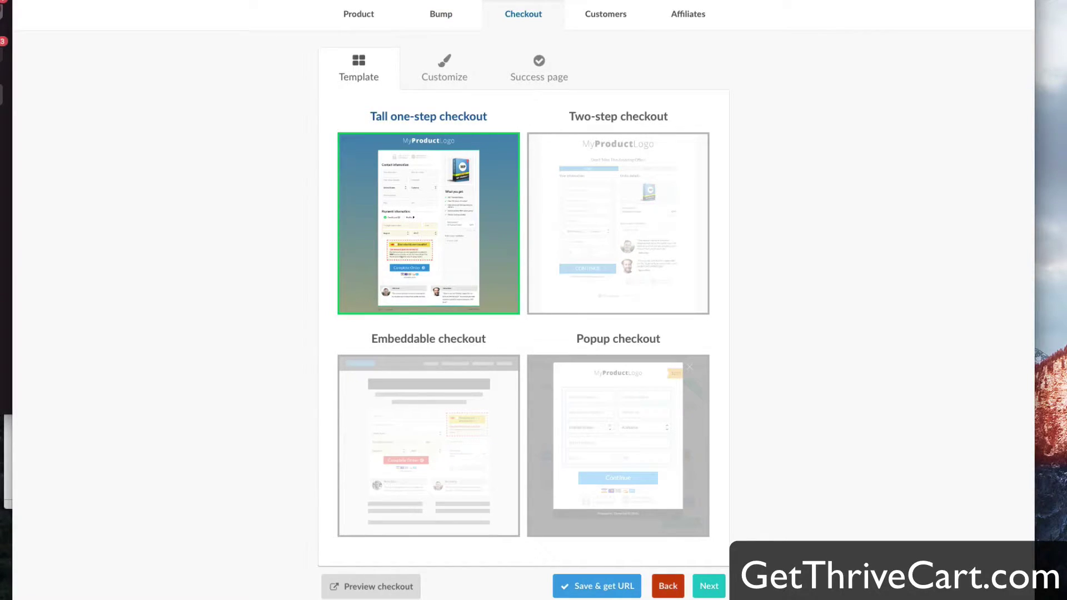
# - Look at the product options, return to the checkout templates and compare the one-step, two-step, embeddable and popup designs
pyautogui.click(368, 16)
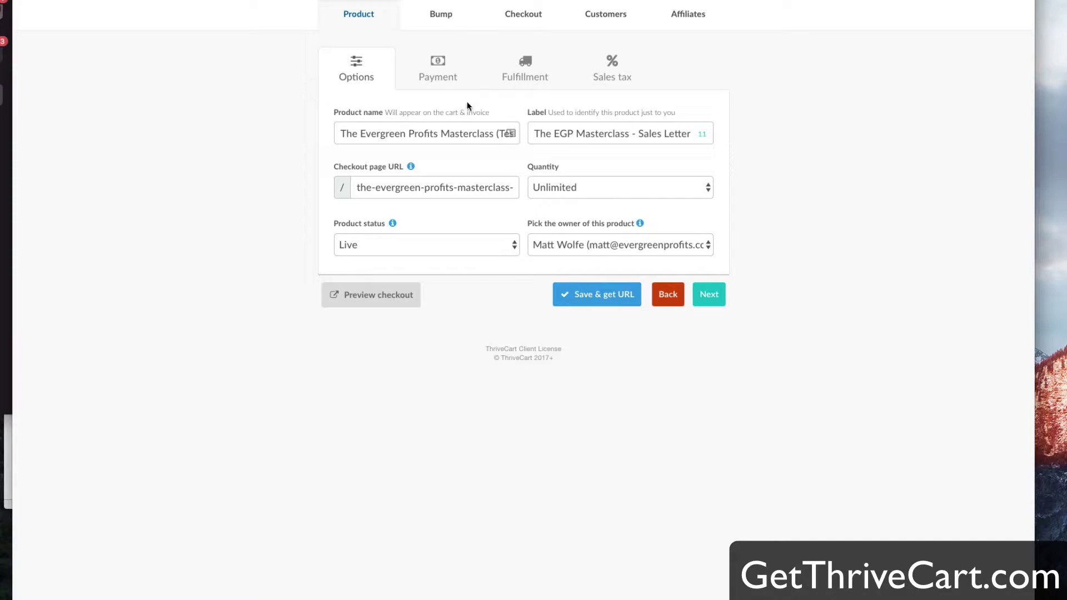
pyautogui.click(524, 17)
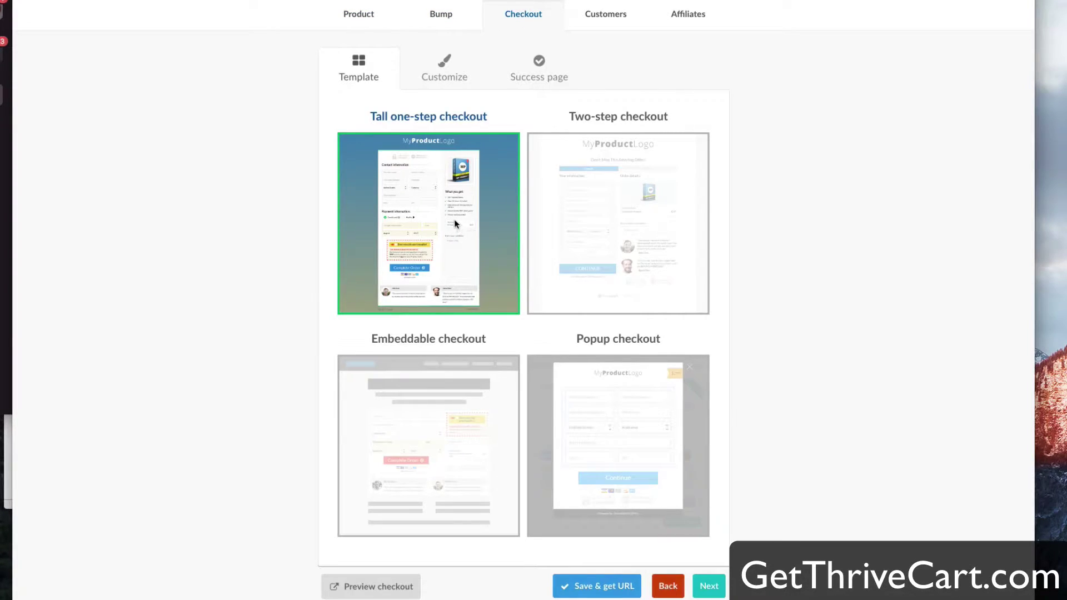
pyautogui.click(627, 255)
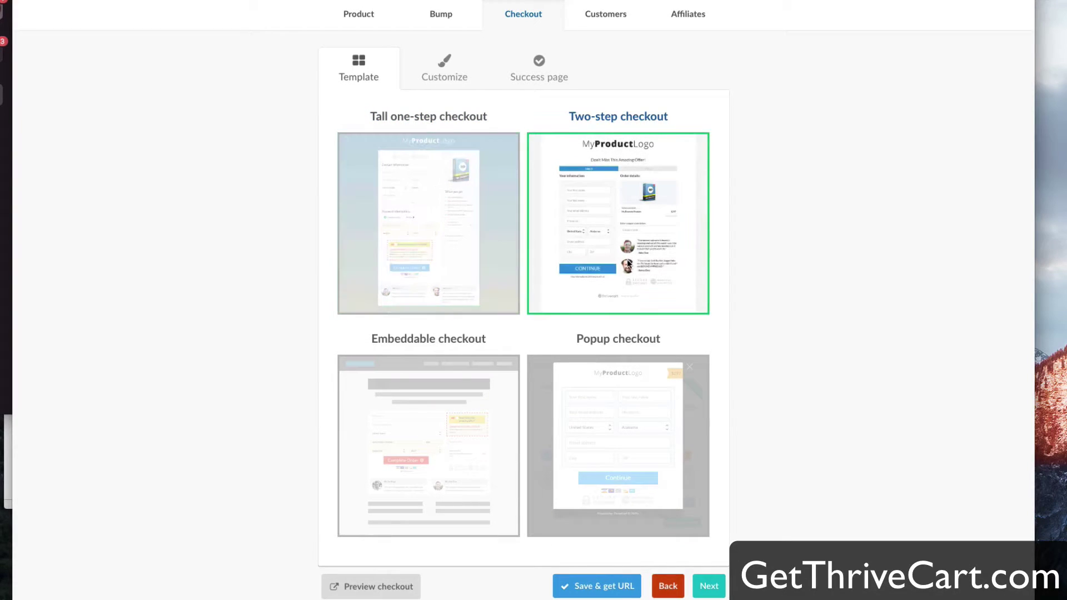
pyautogui.click(618, 415)
pyautogui.click(507, 431)
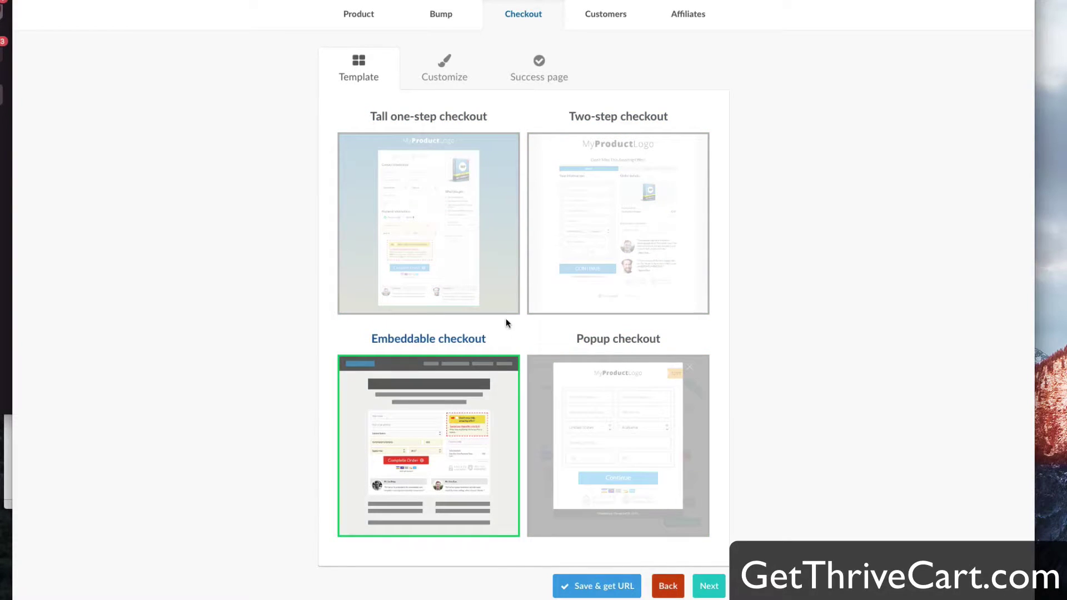
pyautogui.click(581, 288)
pyautogui.click(502, 282)
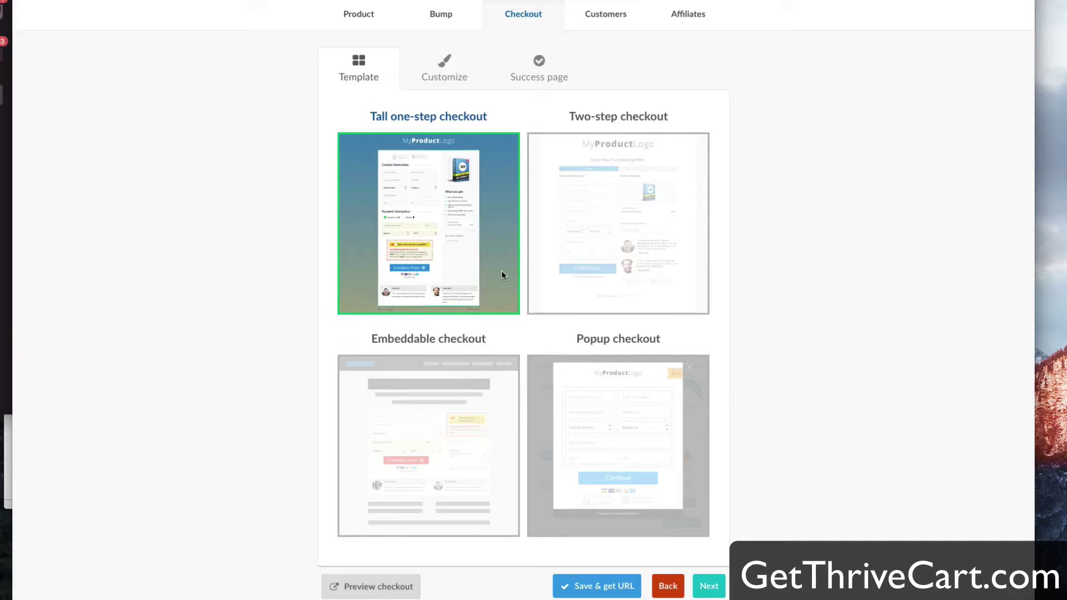
pyautogui.click(555, 252)
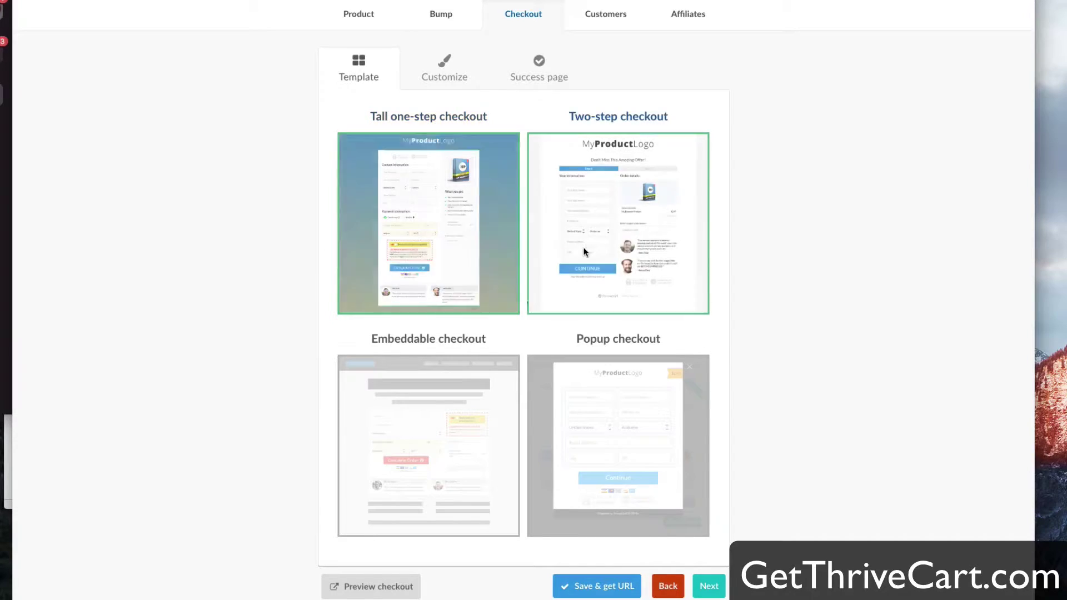
pyautogui.click(498, 417)
pyautogui.click(578, 415)
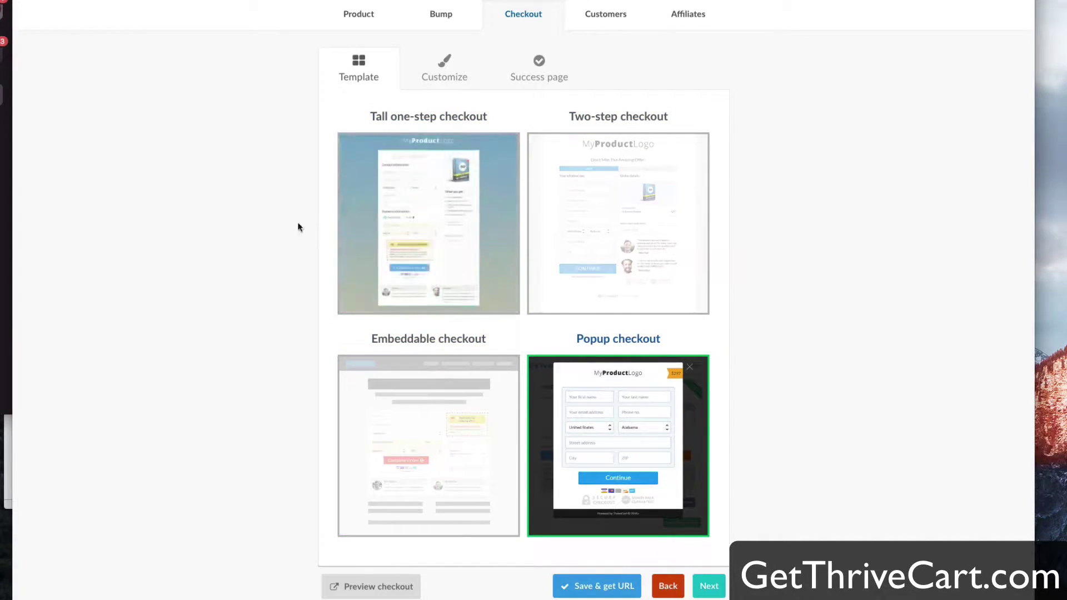
pyautogui.click(494, 285)
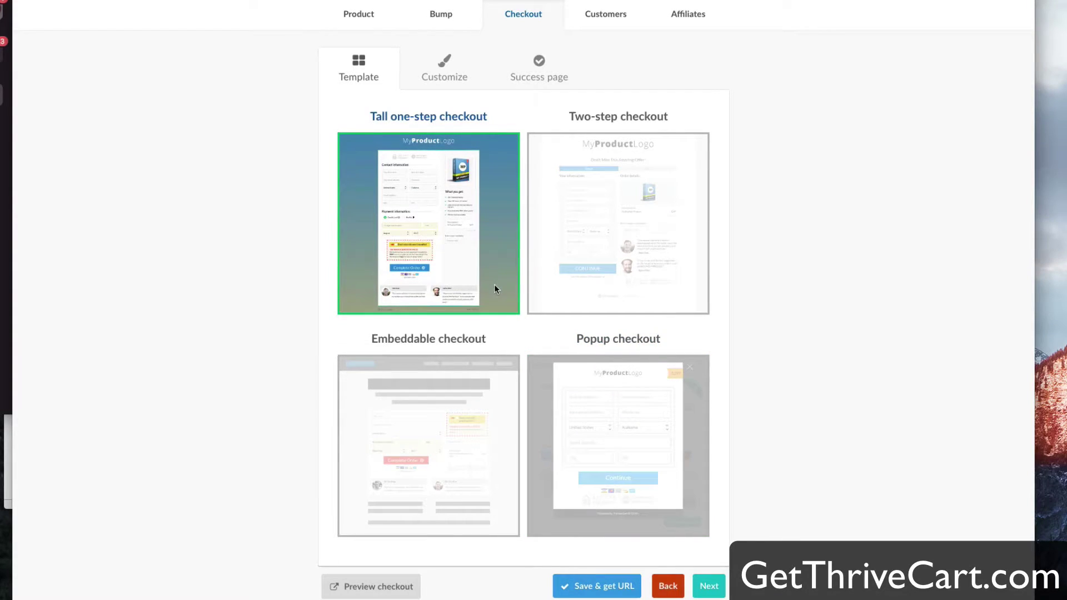
pyautogui.click(492, 411)
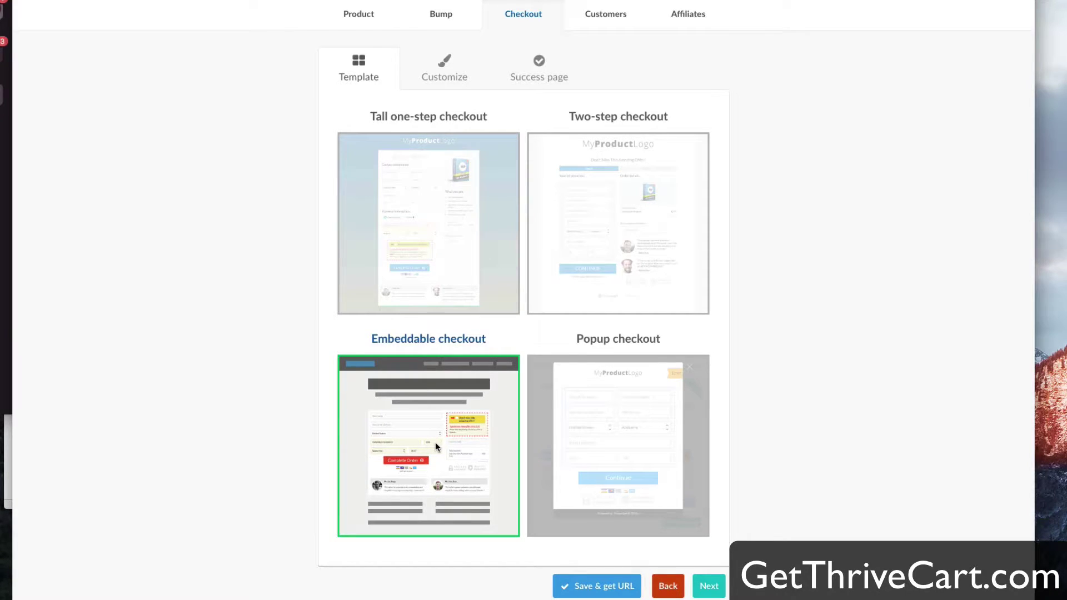
# - Select the Tall one-step checkout template, preview its full page down to the testimonials, and close the preview
pyautogui.click(407, 311)
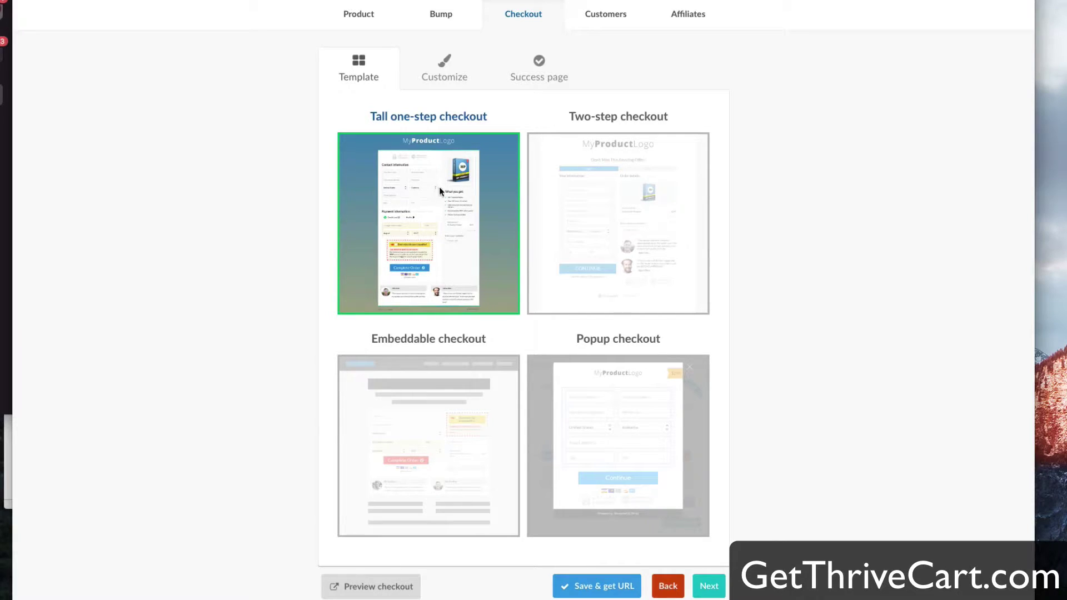
pyautogui.click(414, 580)
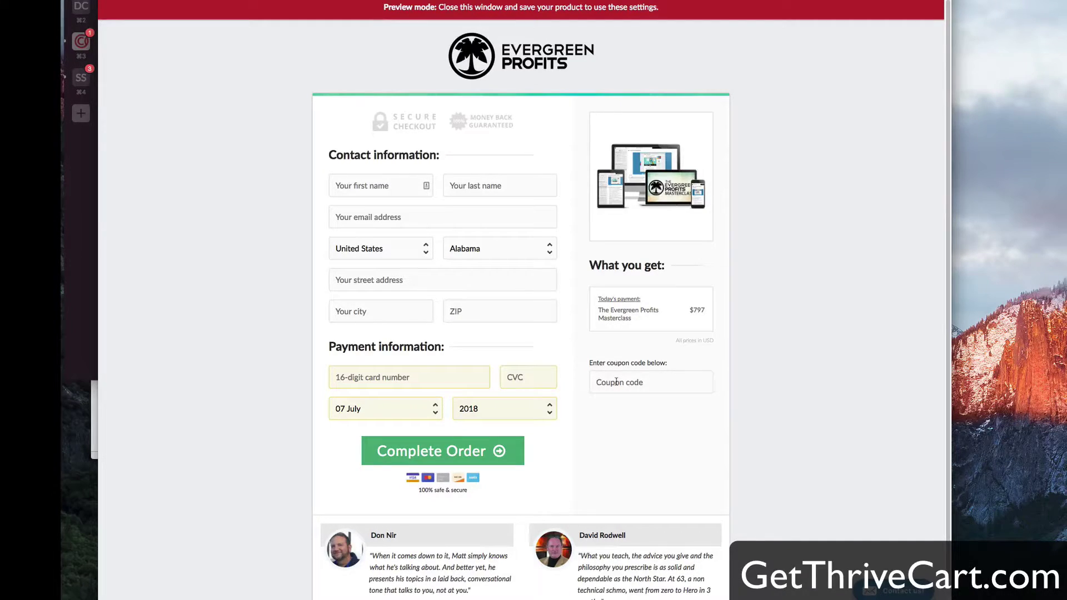
pyautogui.scroll(-1, 617, 433)
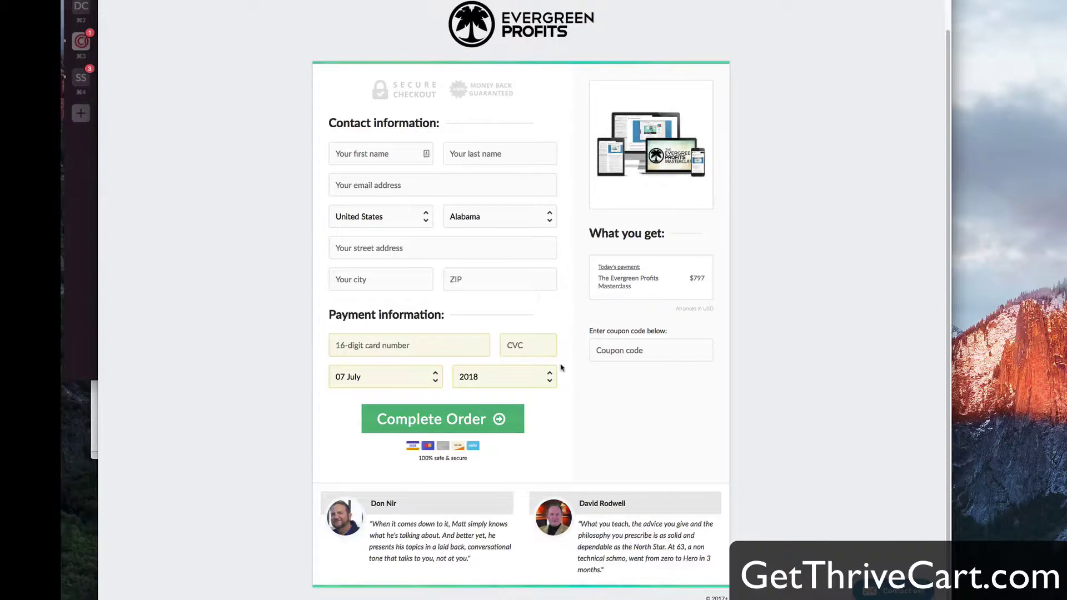
pyautogui.scroll(1, 562, 364)
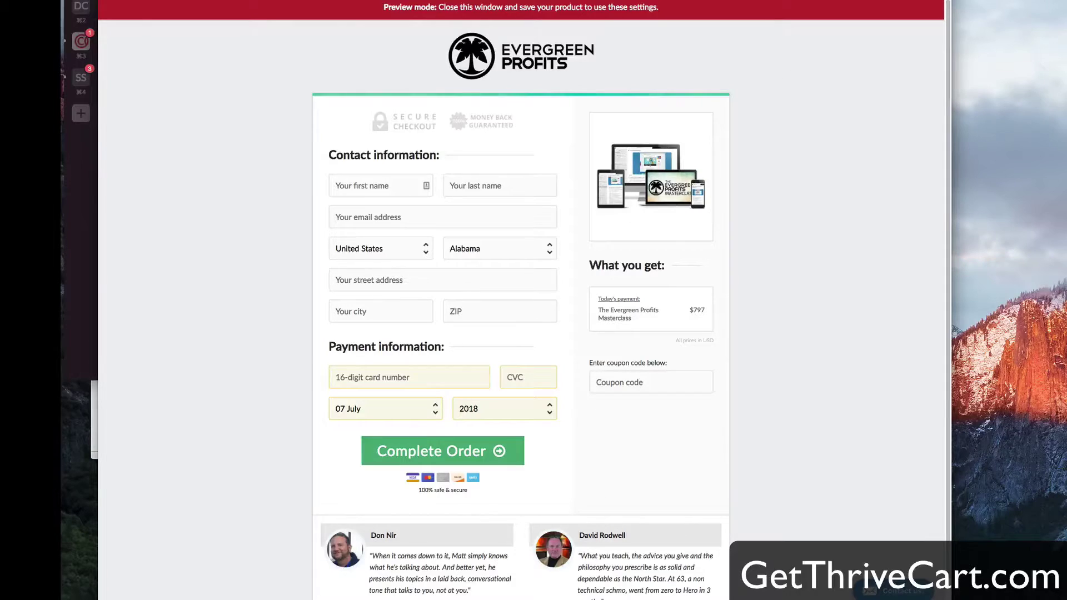
pyautogui.press('super+w')
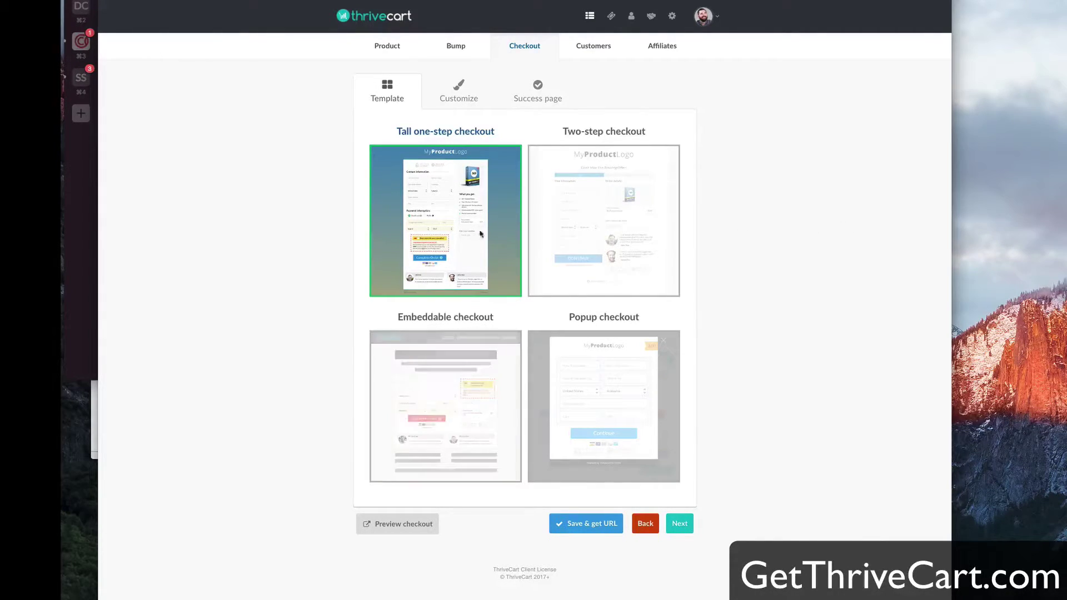
# - Choose the Two-step checkout template and open its checkout preview
pyautogui.click(631, 204)
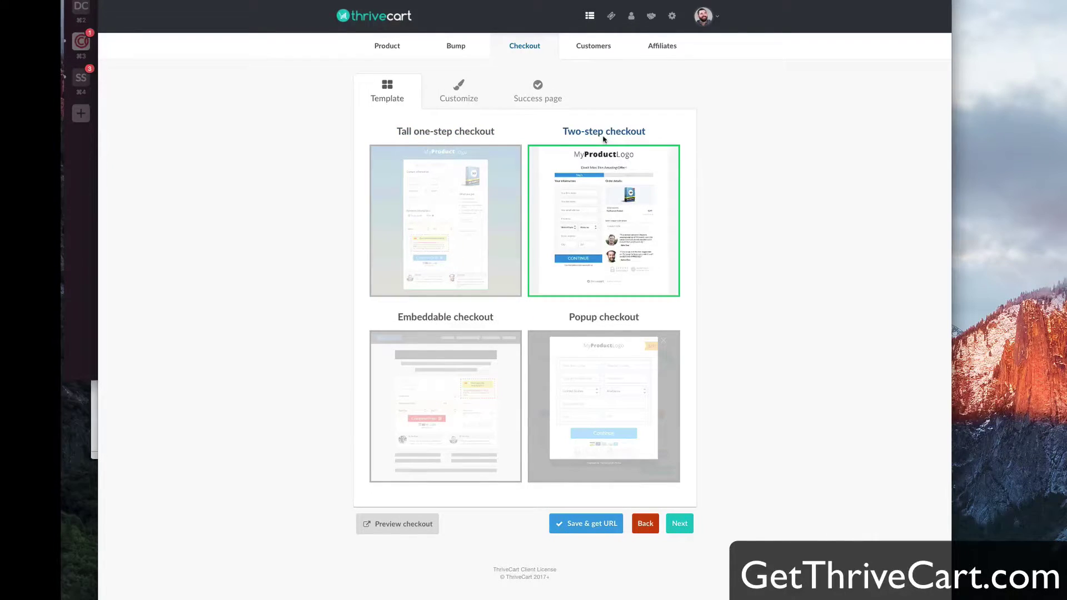
pyautogui.click(388, 526)
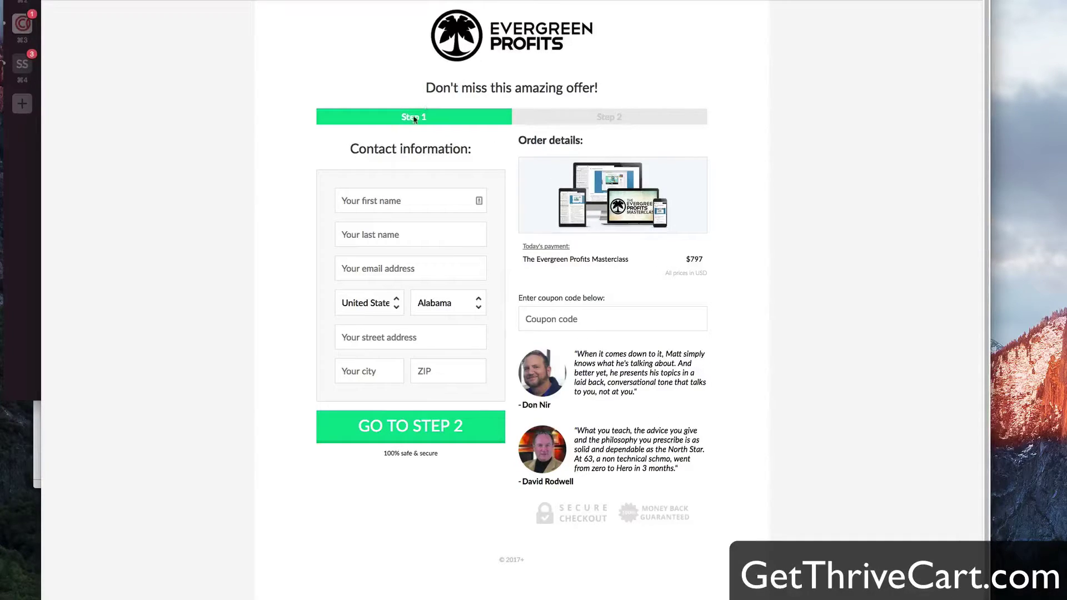
# - Fill in placeholder first name, last name and email address in the two-step checkout's contact information
pyautogui.click(397, 198)
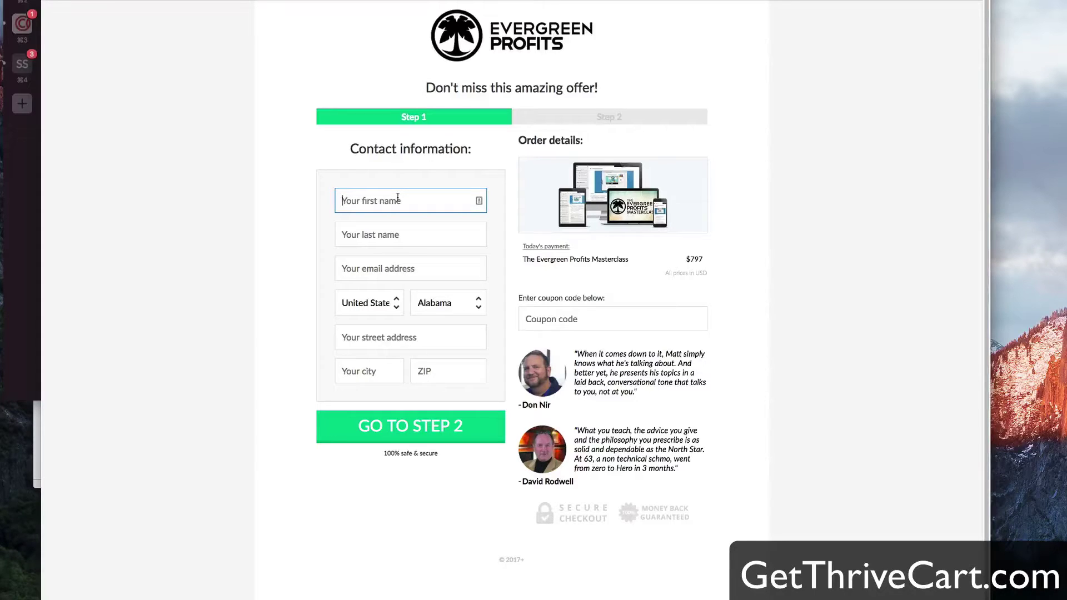
pyautogui.write('fffff')
pyautogui.click(389, 231)
pyautogui.write('ffff')
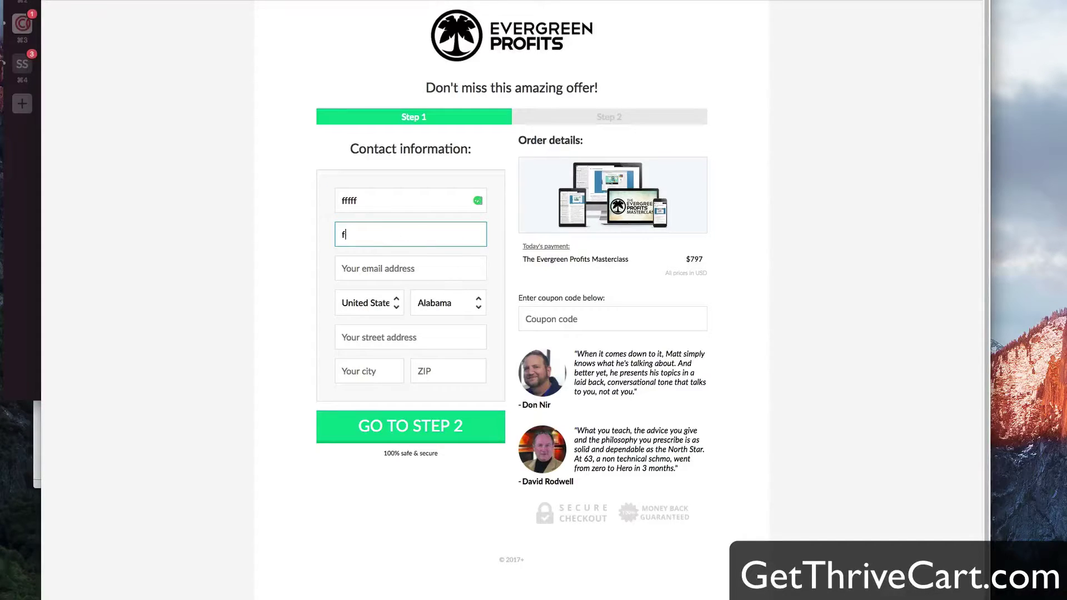
pyautogui.write('f')
pyautogui.click(366, 275)
pyautogui.write('ffff')
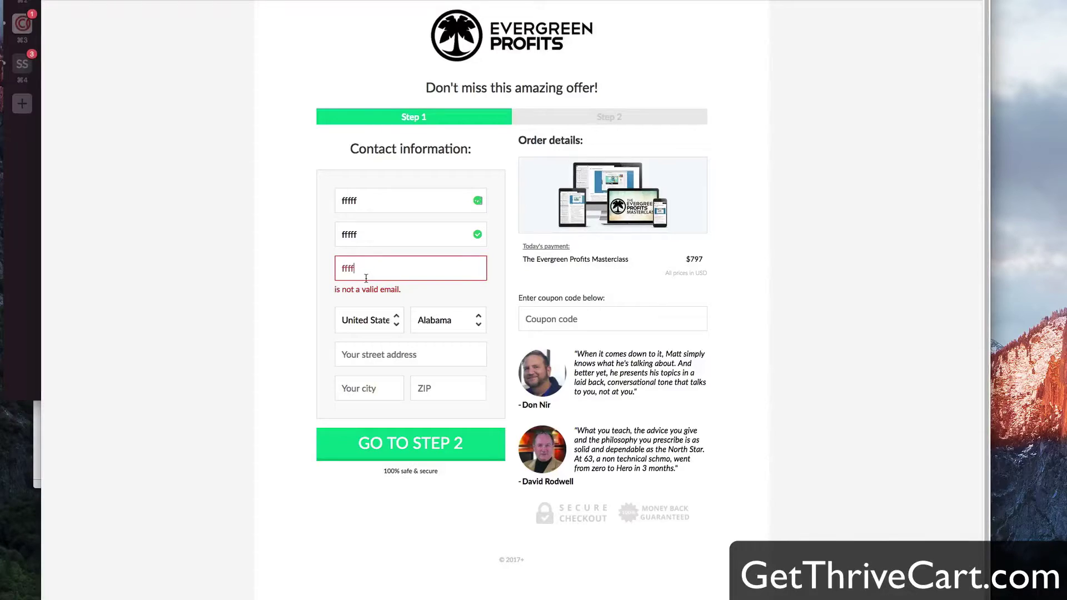
pyautogui.write('@aol.com')
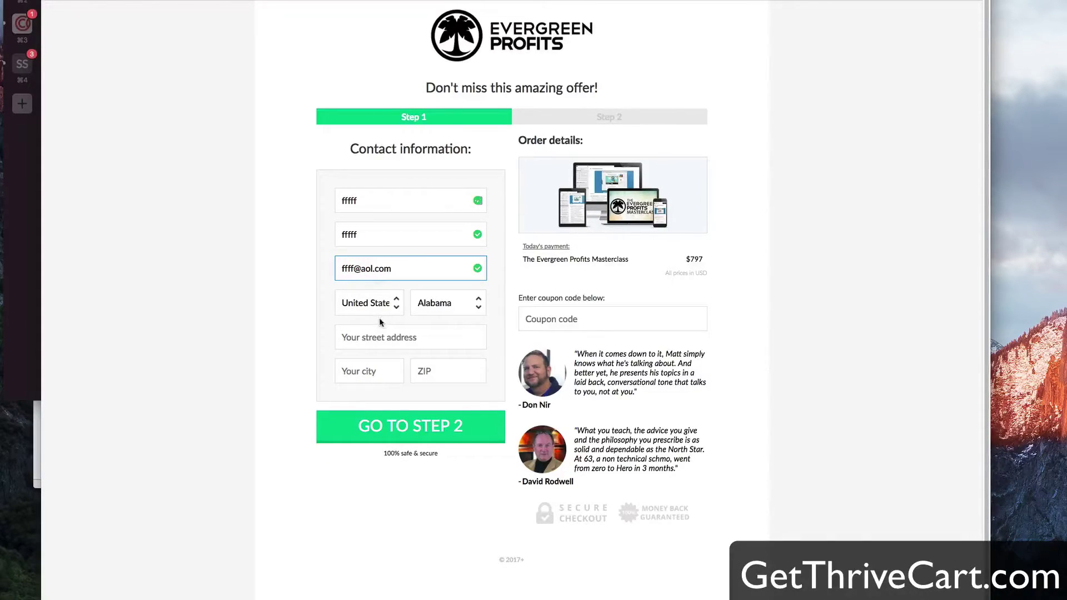
# - Complete the contact form with a placeholder street address, city and ZIP, and proceed to step 2 of the checkout
pyautogui.click(391, 337)
pyautogui.write('4444')
pyautogui.click(387, 372)
pyautogui.write('444')
pyautogui.click(463, 380)
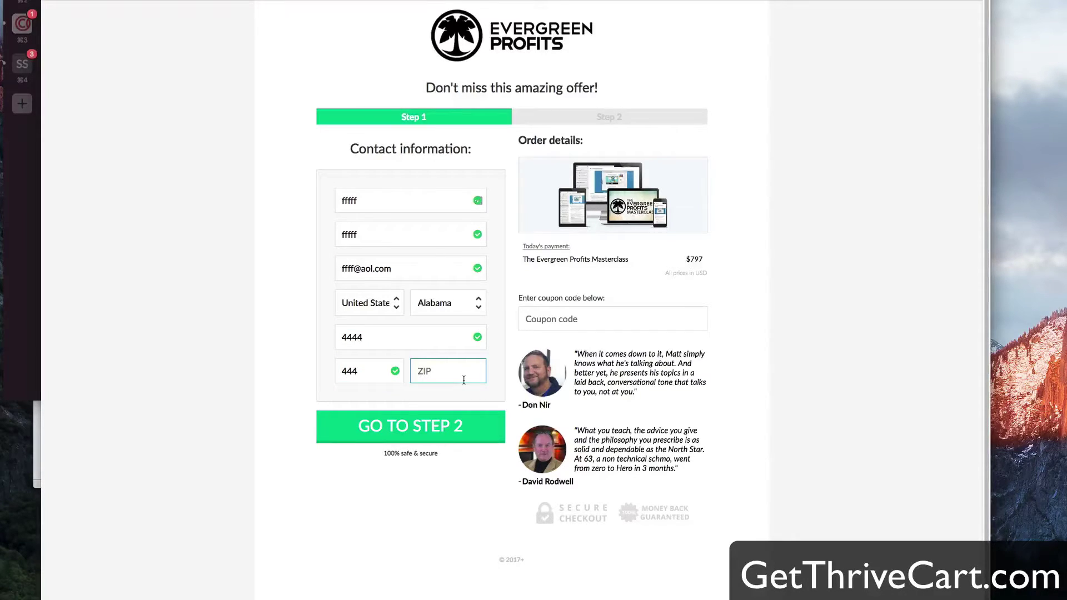
pyautogui.write('44444')
pyautogui.click(404, 437)
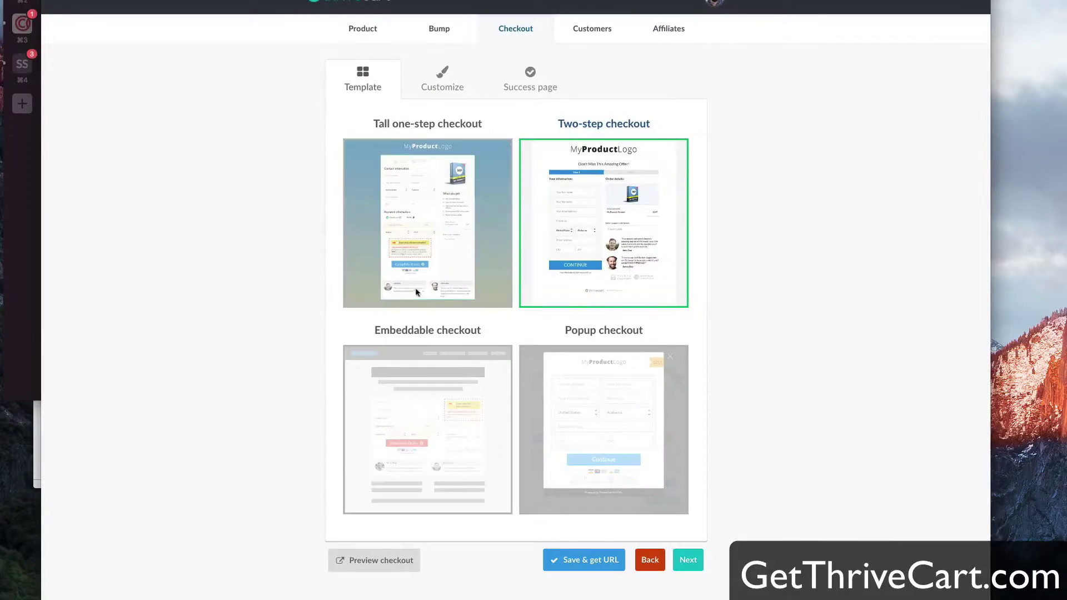
# - Switch back to the Tall one-step checkout template and preview its contact and payment form
pyautogui.click(429, 199)
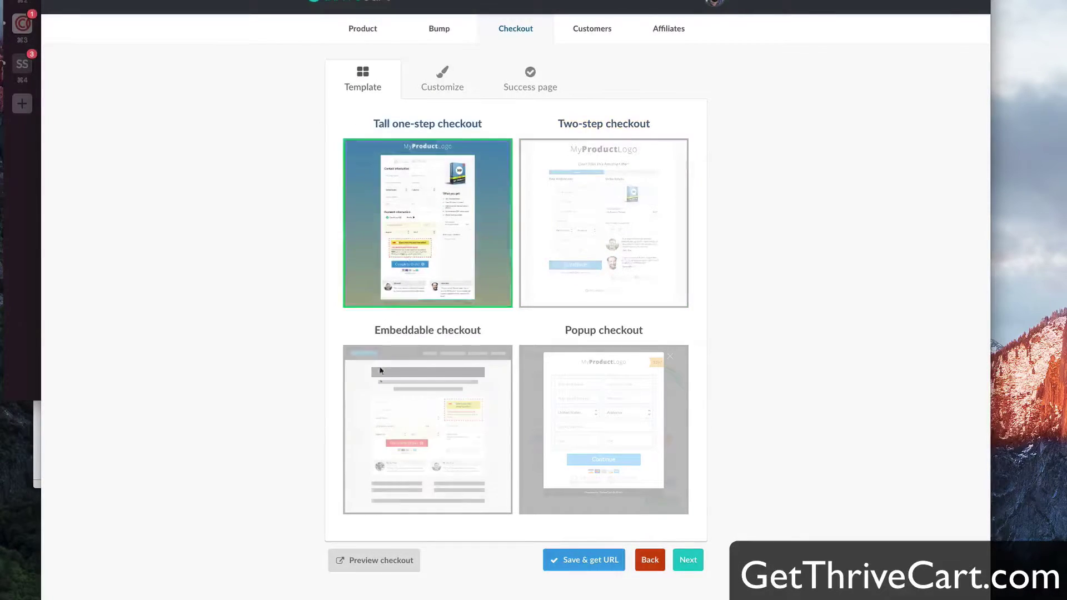
pyautogui.click(382, 560)
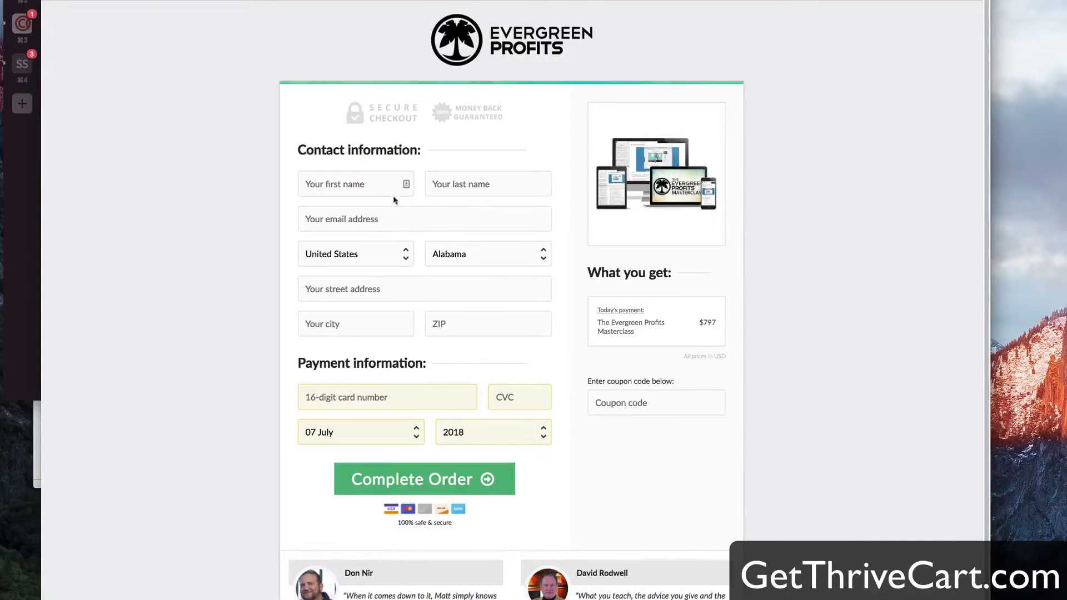
pyautogui.click(317, 220)
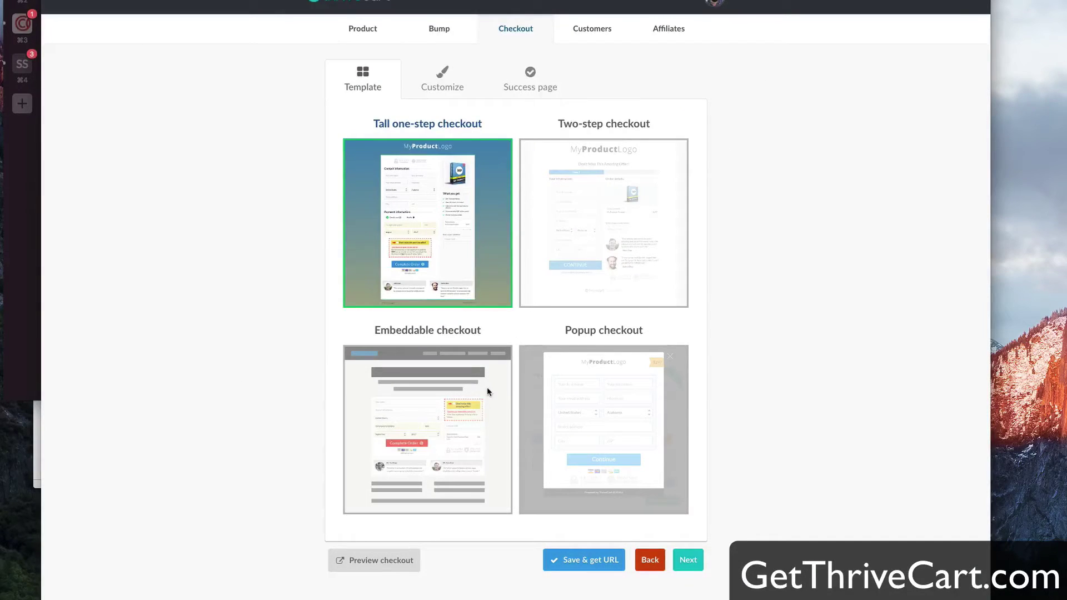
# - Set the checkout template to Embeddable checkout and save the product to get its embed code
pyautogui.click(418, 410)
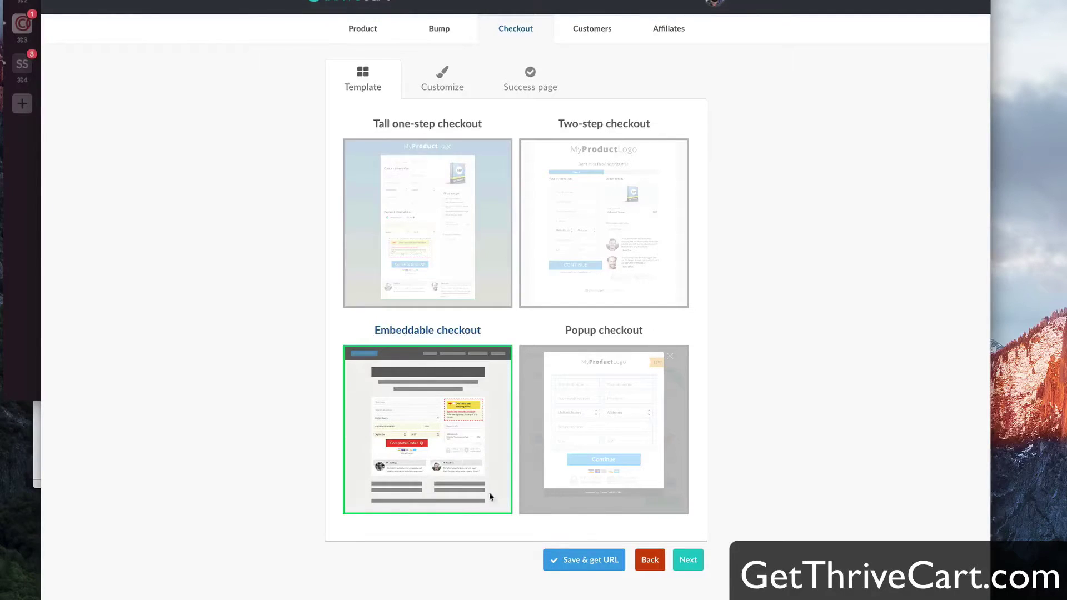
pyautogui.click(591, 564)
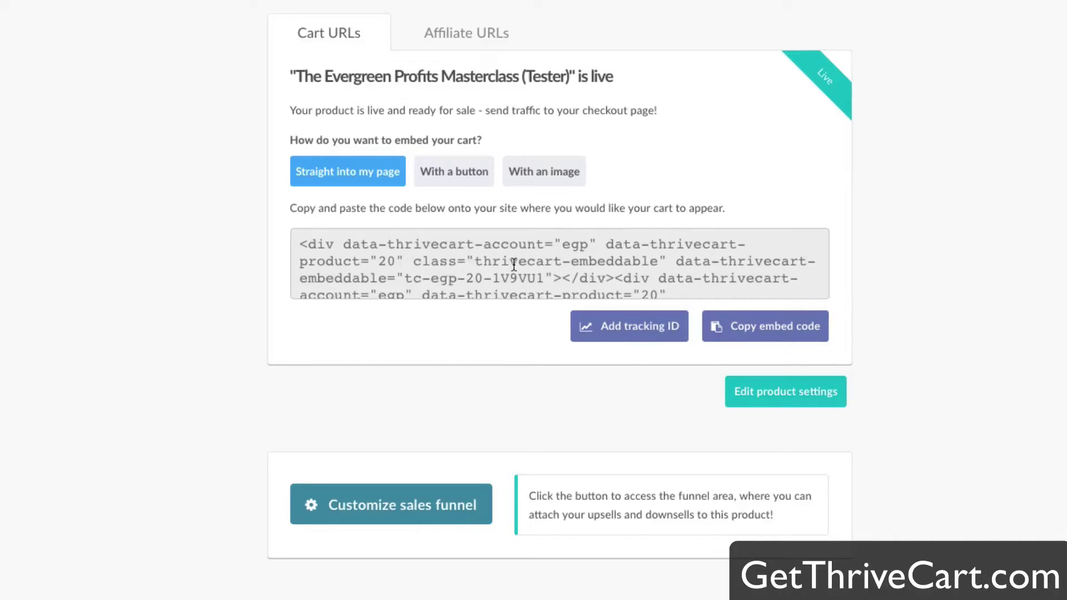
# - Copy the entire embed code for placing the cart straight into a page
pyautogui.click(514, 261)
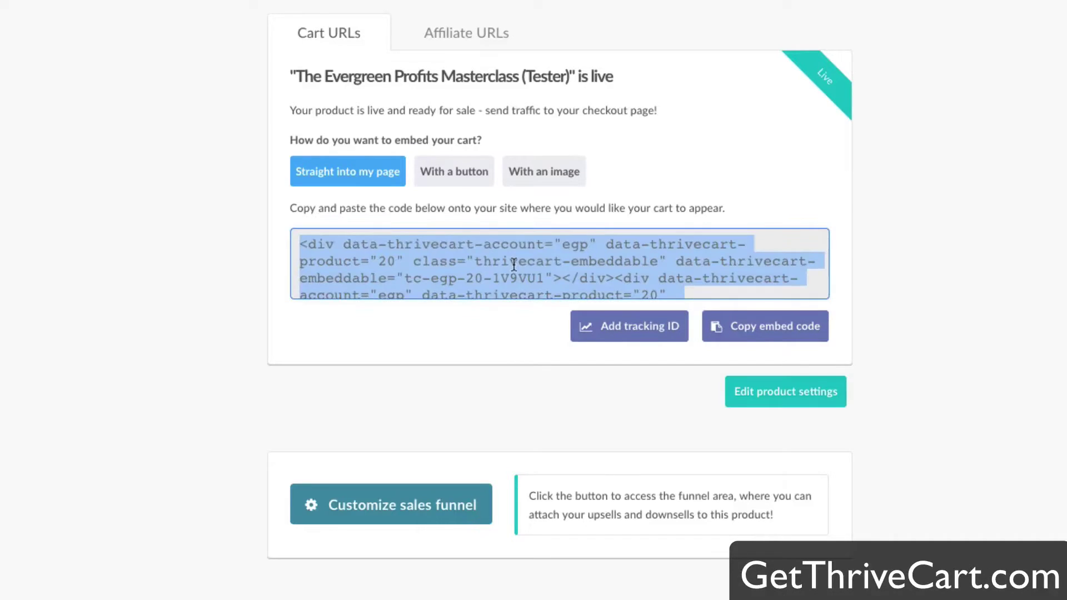
pyautogui.rightClick(599, 255)
pyautogui.click(628, 284)
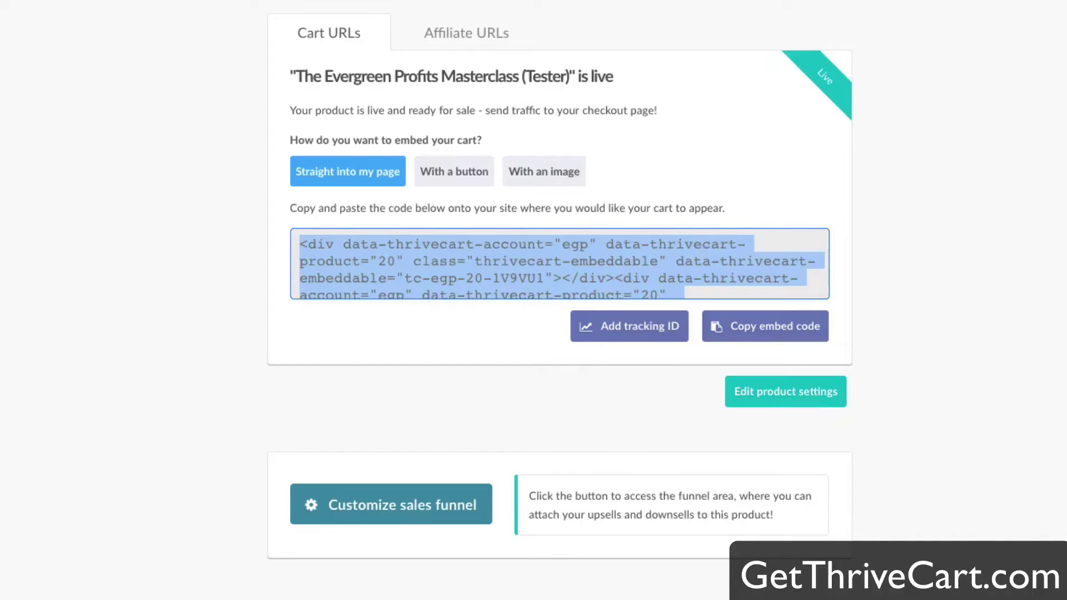
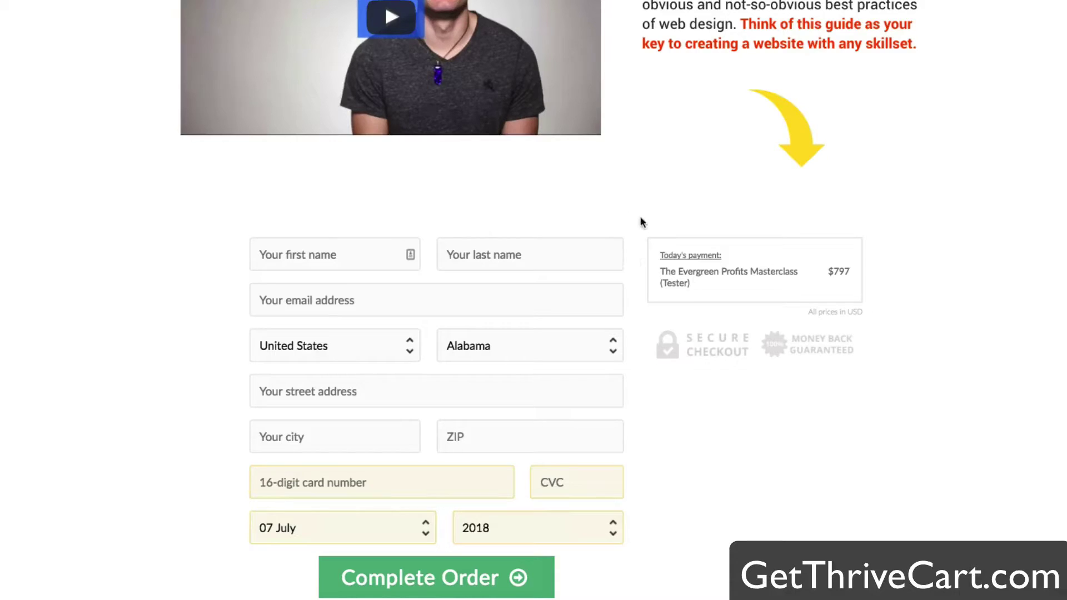
# - Examine the sales page with the embedded checkout form, including its testimonials, add-to-cart banner and secure checkout section
pyautogui.scroll(-8, 647, 217)
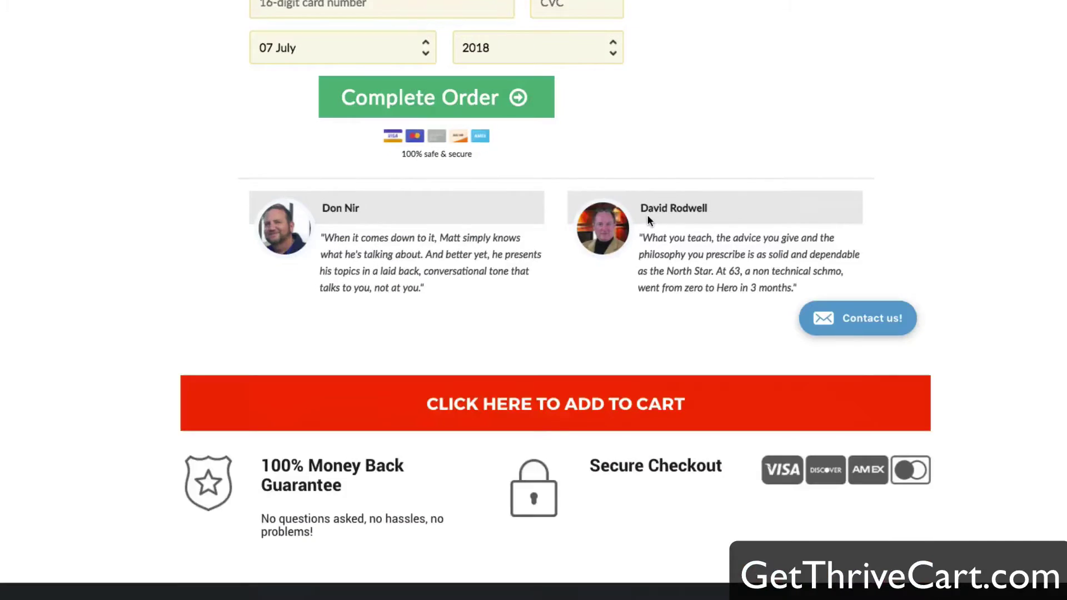
pyautogui.scroll(8, 647, 219)
pyautogui.scroll(-2, 645, 217)
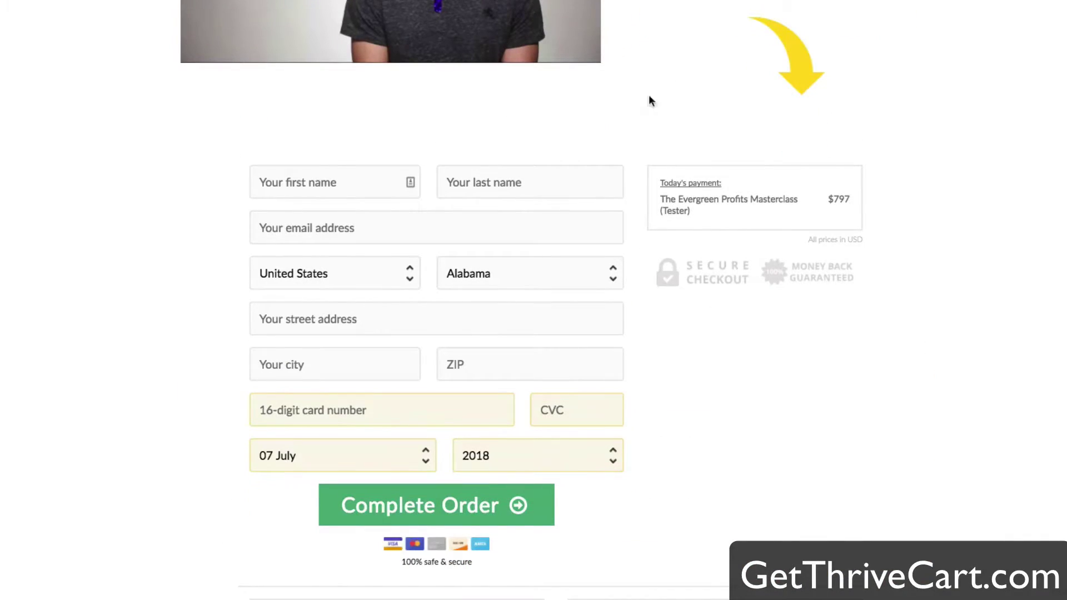
pyautogui.scroll(2, 592, 272)
pyautogui.scroll(-12, 787, 367)
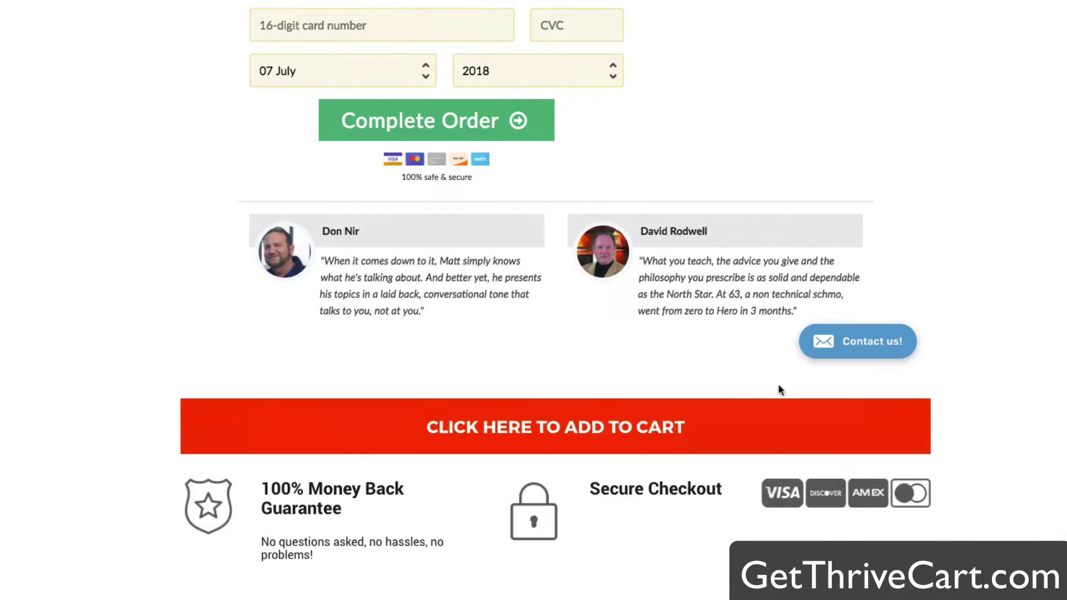
pyautogui.scroll(-1, 666, 439)
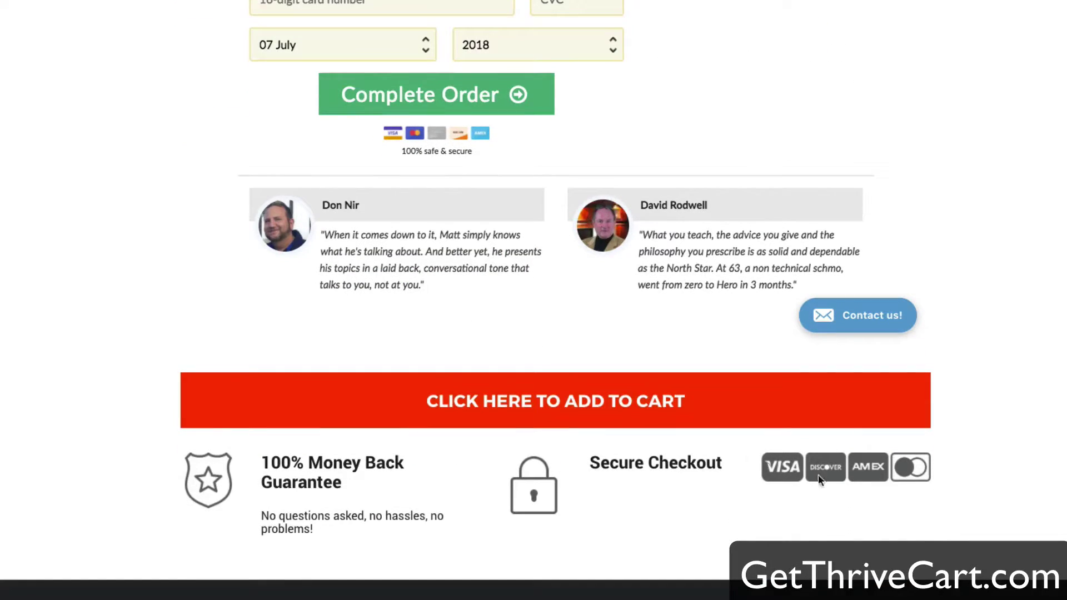
pyautogui.moveTo(819, 479); pyautogui.dragTo(587, 487)
pyautogui.scroll(-5, 636, 492)
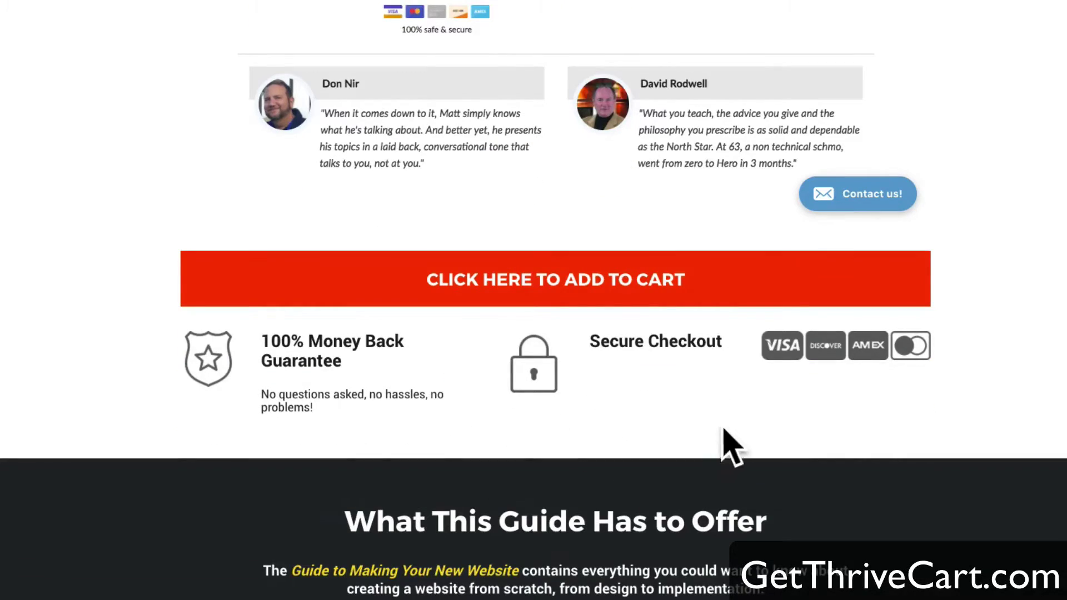
# - Examine the rest of the sales page and return to its embedded checkout form
pyautogui.scroll(-10, 723, 428)
pyautogui.scroll(-15, 744, 389)
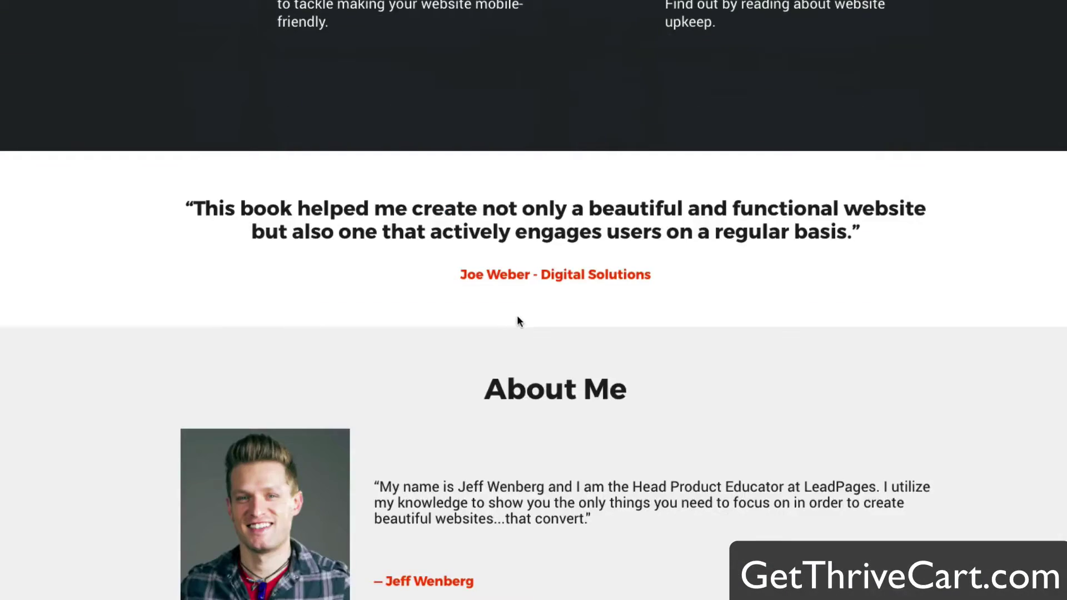
pyautogui.scroll(-15, 519, 315)
pyautogui.scroll(10, 749, 406)
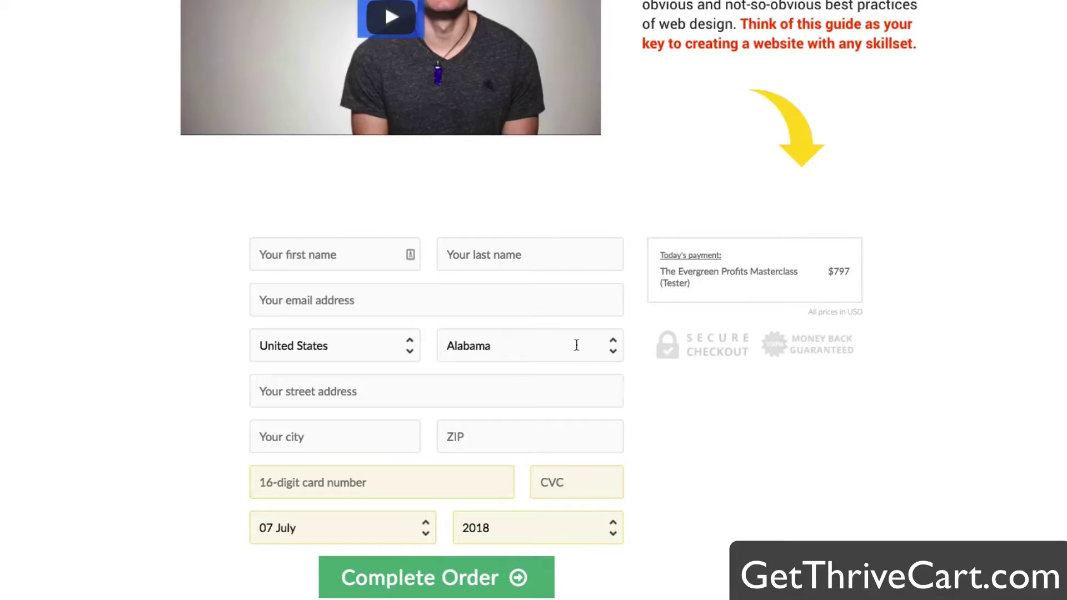
pyautogui.scroll(-2, 661, 370)
pyautogui.scroll(-1, 662, 376)
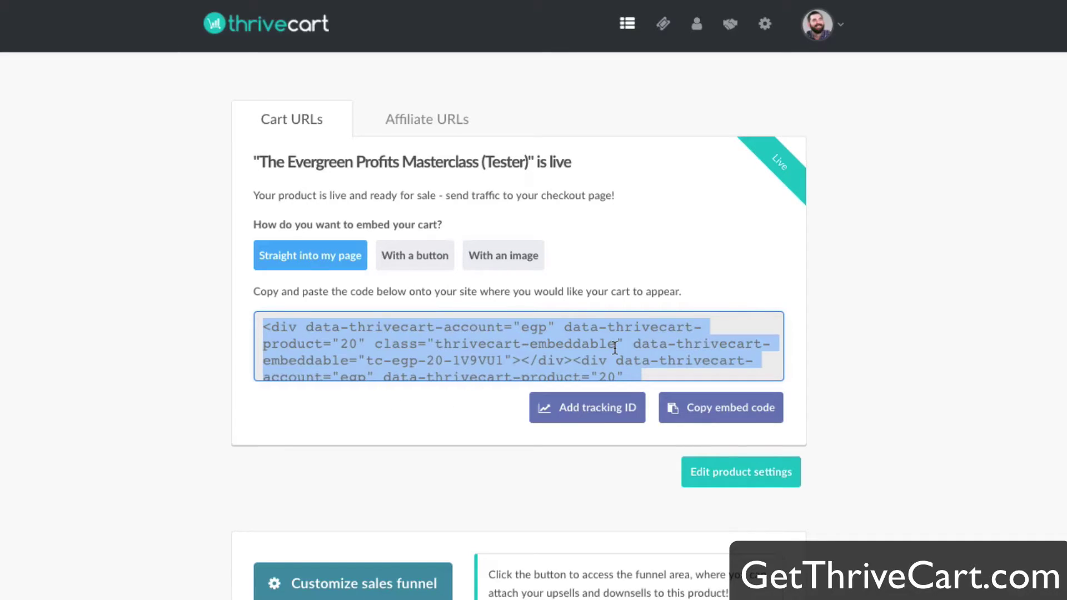
# - Compare the button and image cart embed options, then return to the code for embedding straight into the page
pyautogui.click(418, 257)
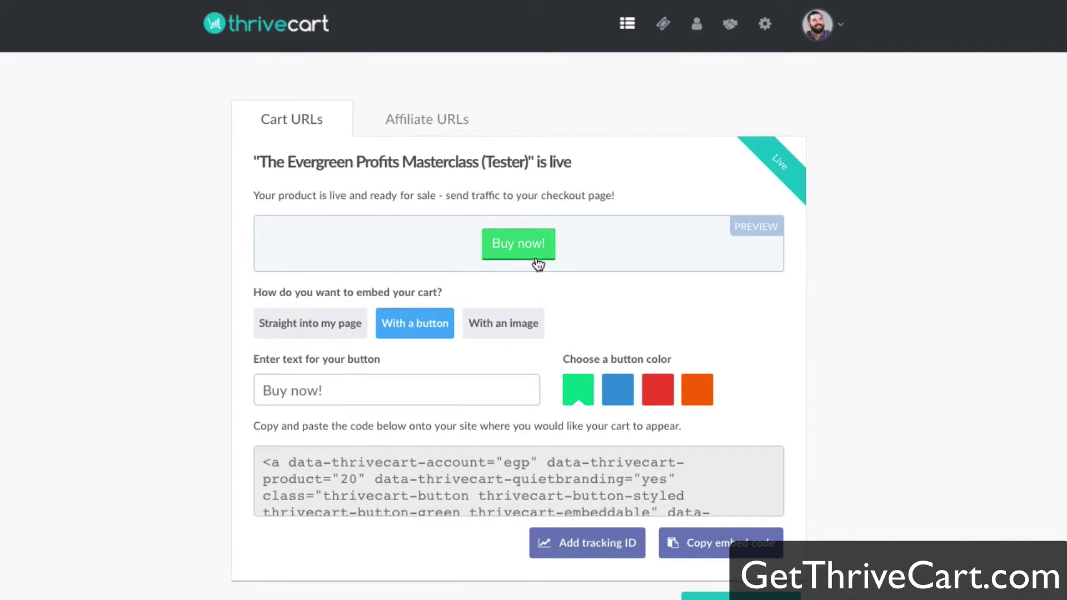
pyautogui.click(524, 326)
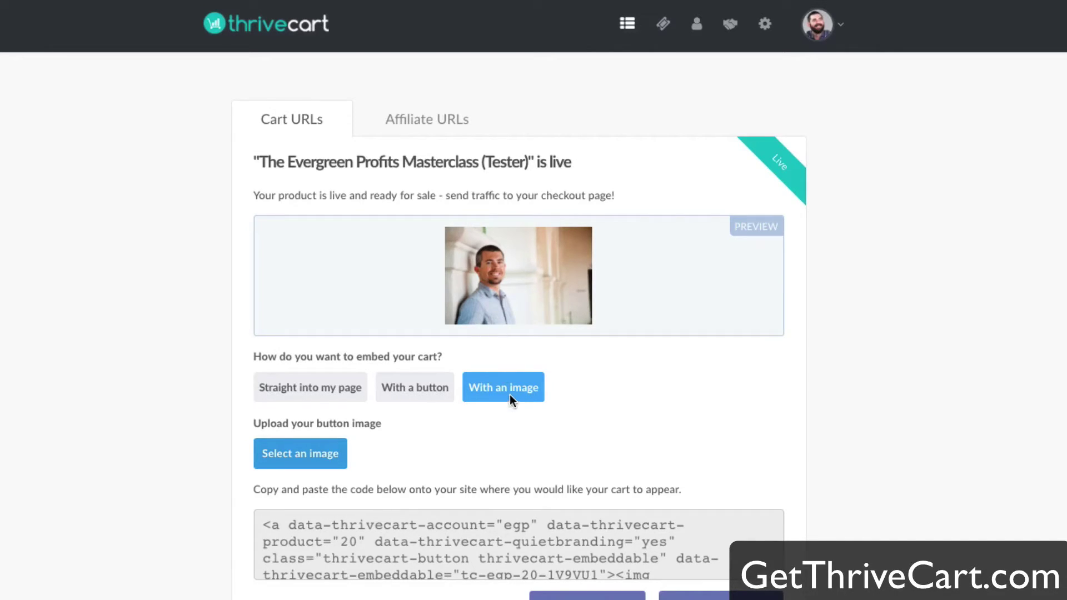
pyautogui.click(439, 389)
pyautogui.click(320, 322)
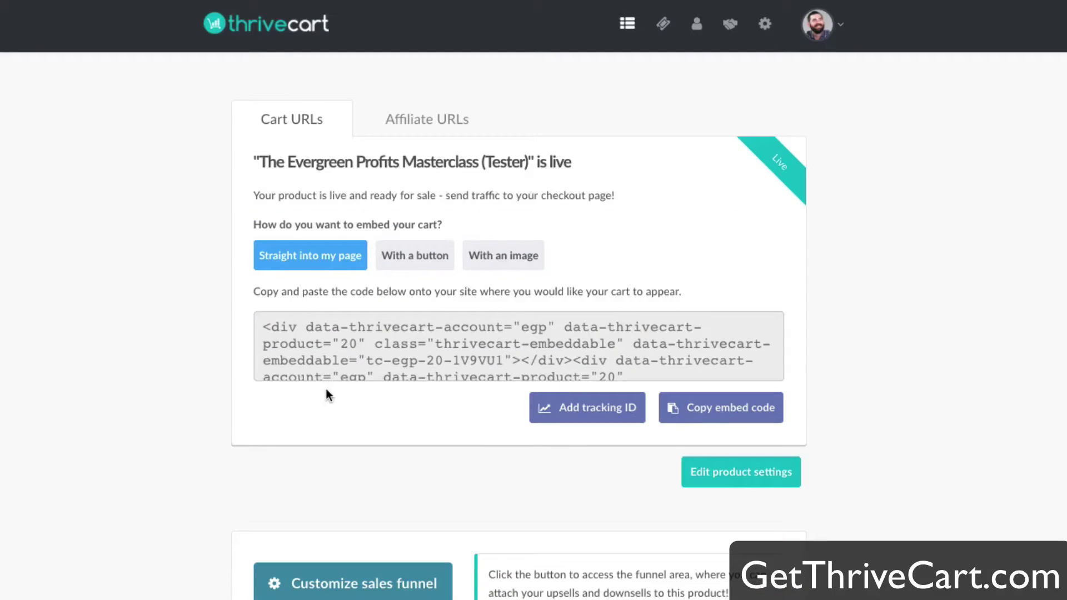
pyautogui.click(381, 342)
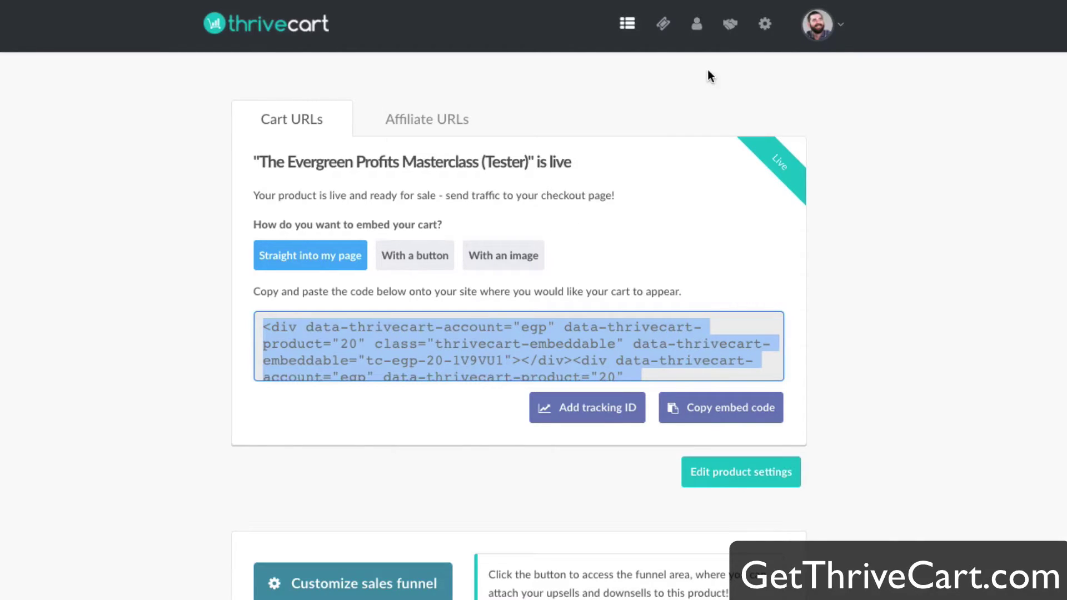
# - Reopen the product's checkout settings, switch the template to Popup checkout and preview it
pyautogui.click(748, 479)
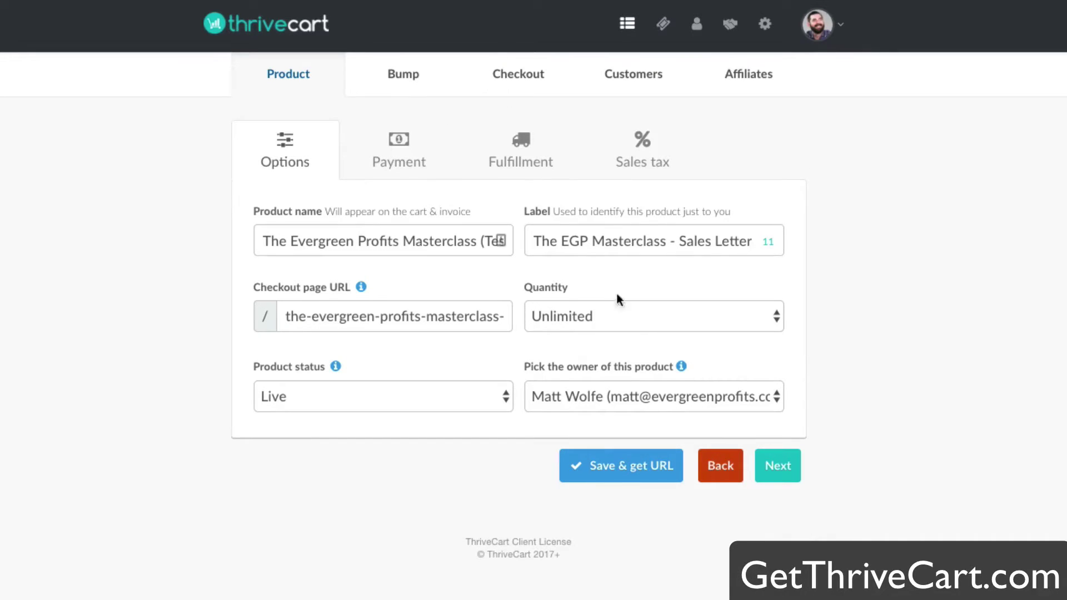
pyautogui.click(503, 78)
pyautogui.scroll(-6, 666, 549)
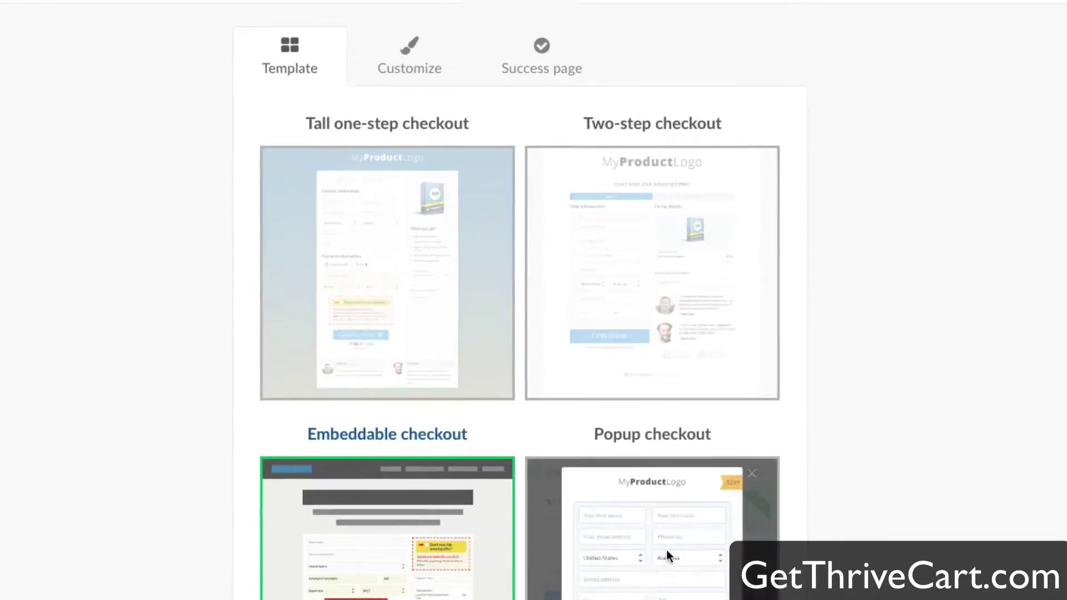
pyautogui.click(653, 306)
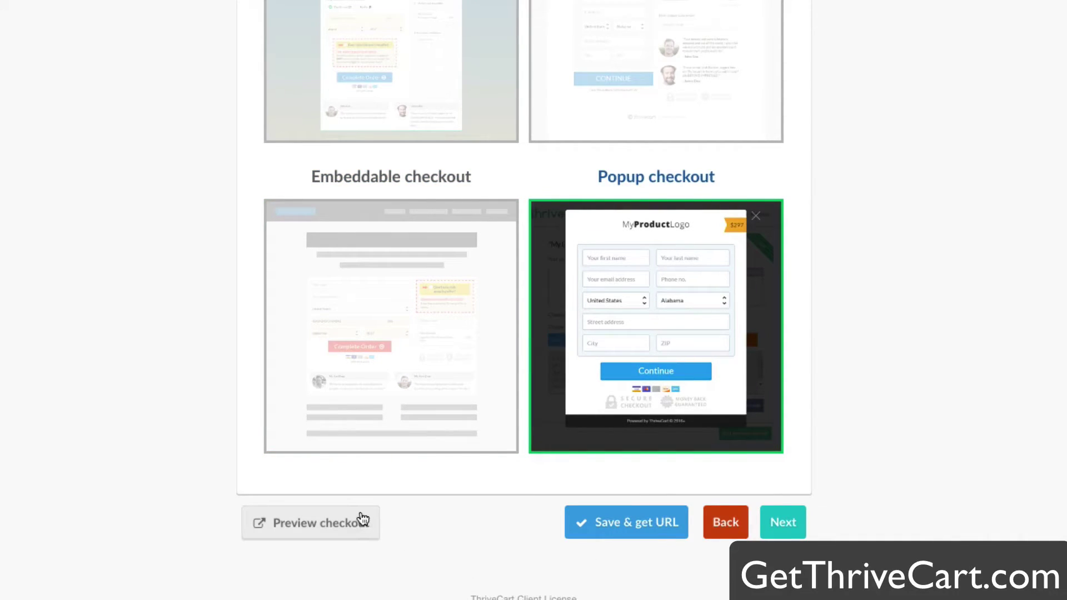
pyautogui.click(321, 532)
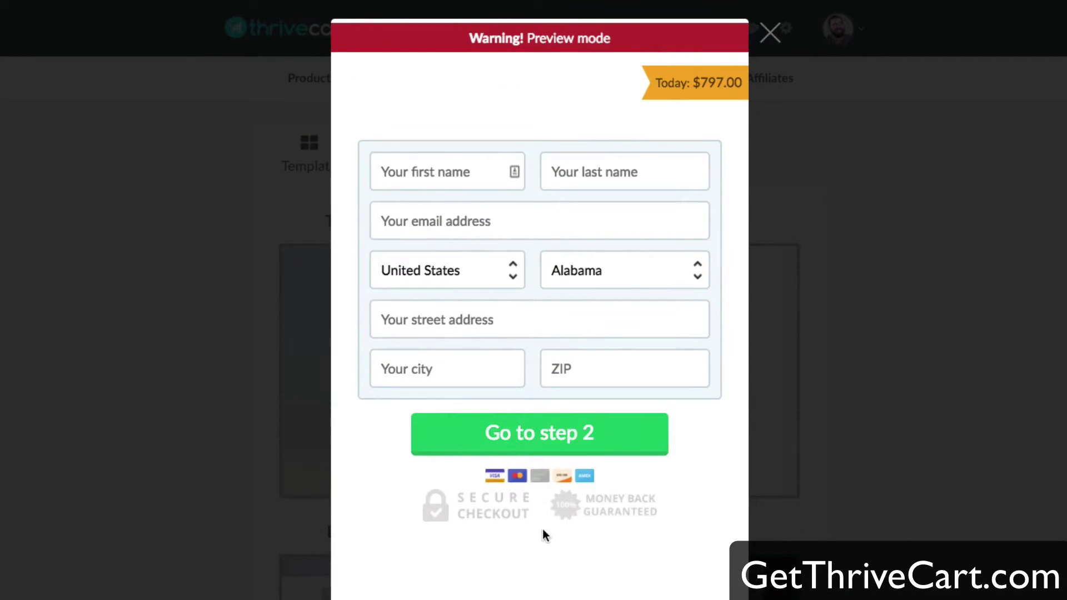
# - Fill in the popup checkout's first name, last name and e-mail address with dummy data
pyautogui.click(448, 174)
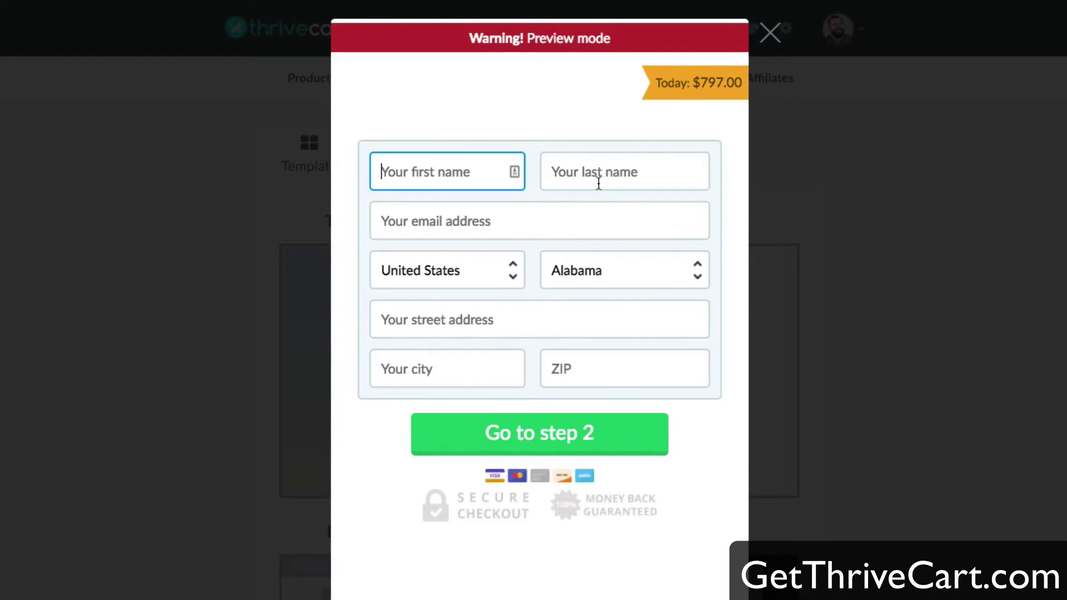
pyautogui.click(588, 173)
pyautogui.click(486, 239)
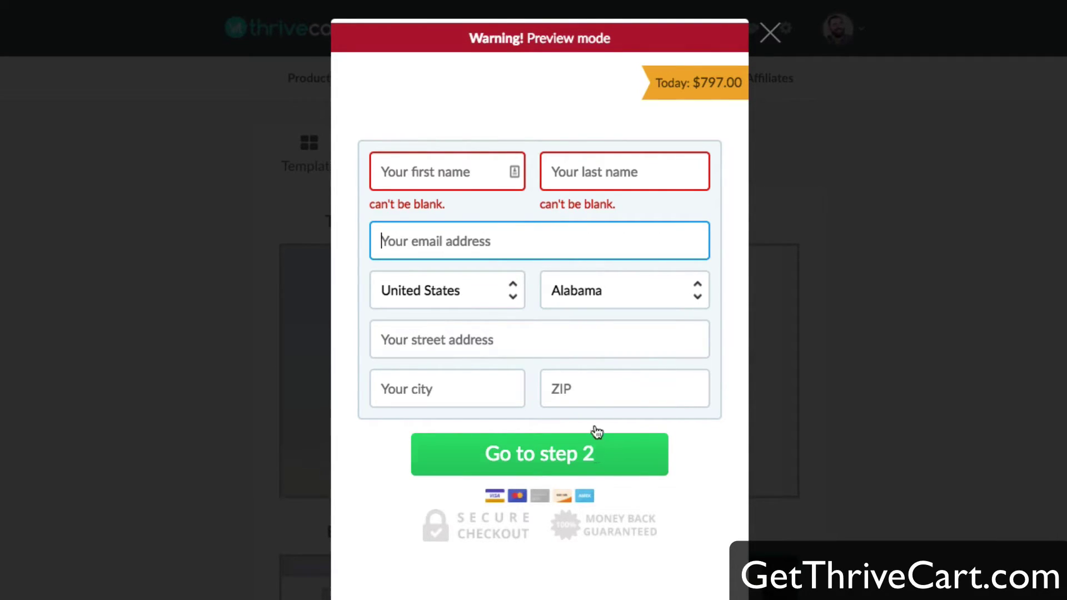
pyautogui.click(452, 172)
pyautogui.write('fff')
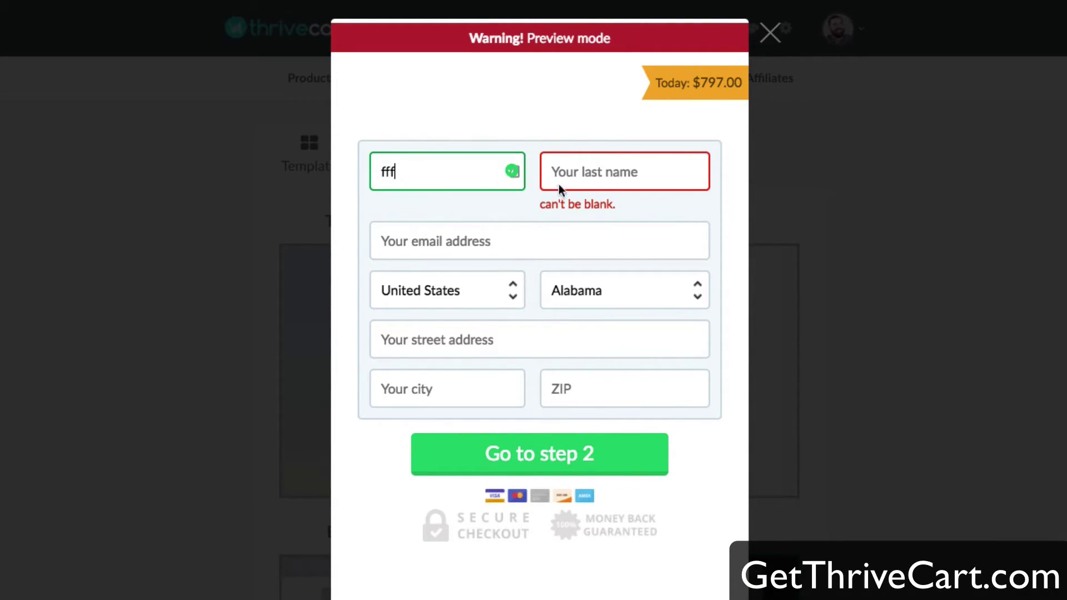
pyautogui.click(610, 189)
pyautogui.write('ffff')
pyautogui.click(488, 236)
pyautogui.write('fff')
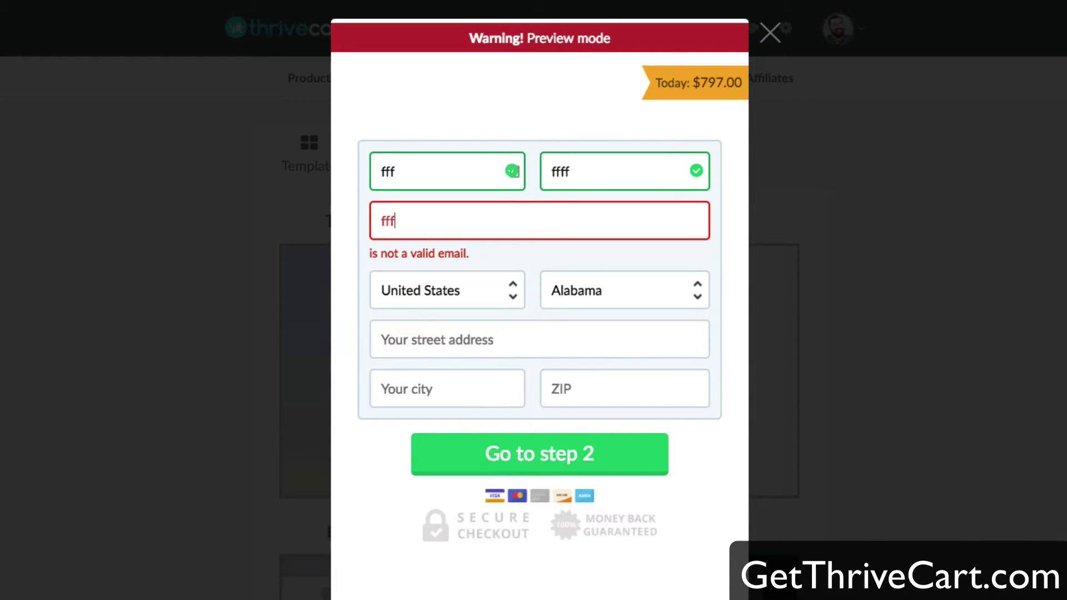
pyautogui.write('@aol.com')
# - Complete the street address, city and ZIP with dummy data, then view the popup's payment step and close the preview
pyautogui.click(506, 314)
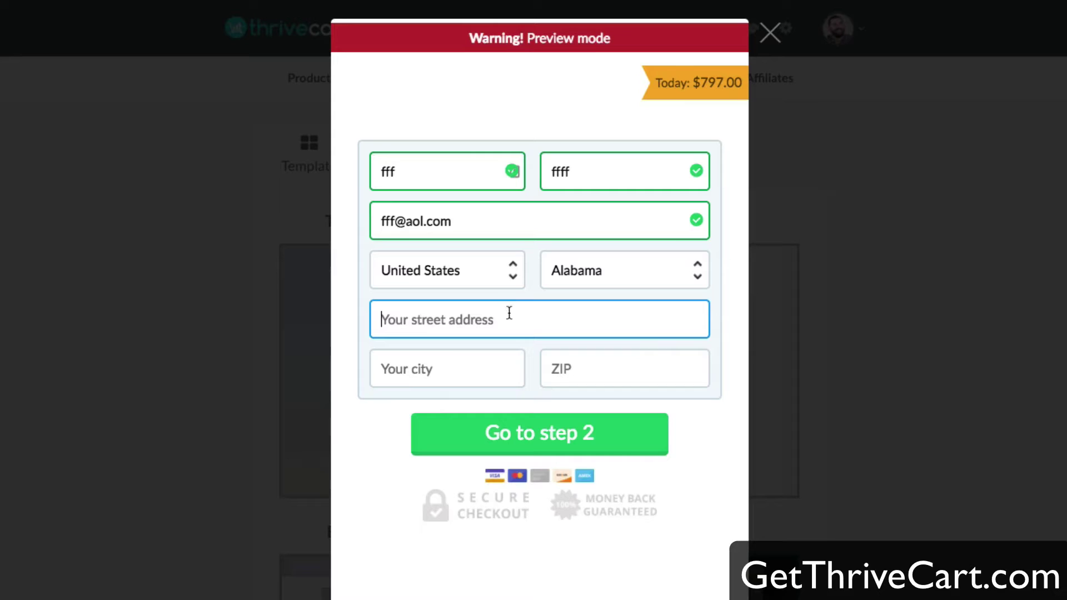
pyautogui.write('ffff')
pyautogui.click(400, 374)
pyautogui.write('fff')
pyautogui.click(617, 371)
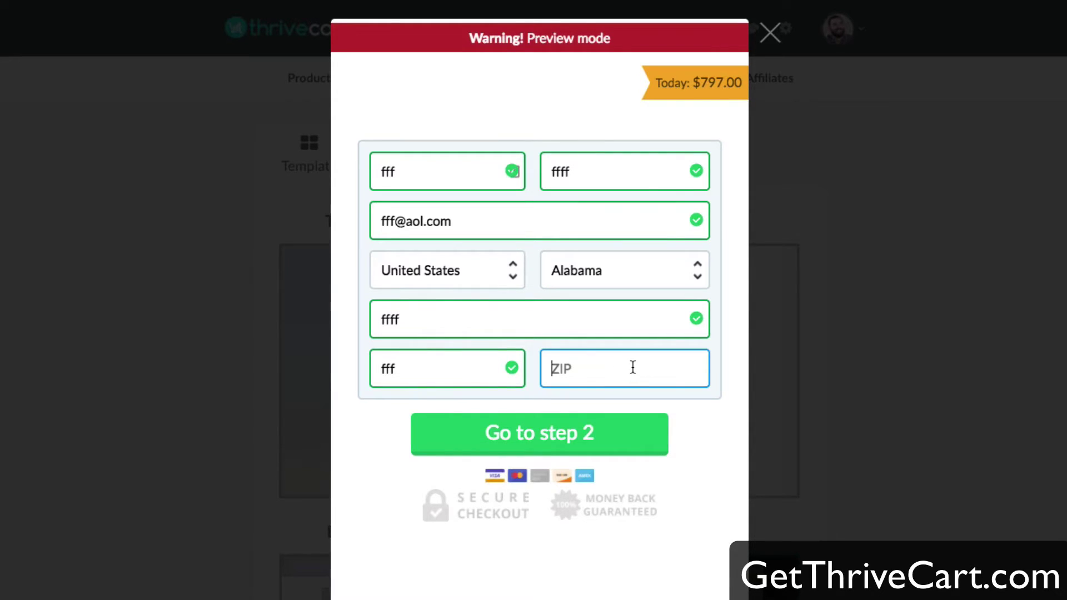
pyautogui.write('44444')
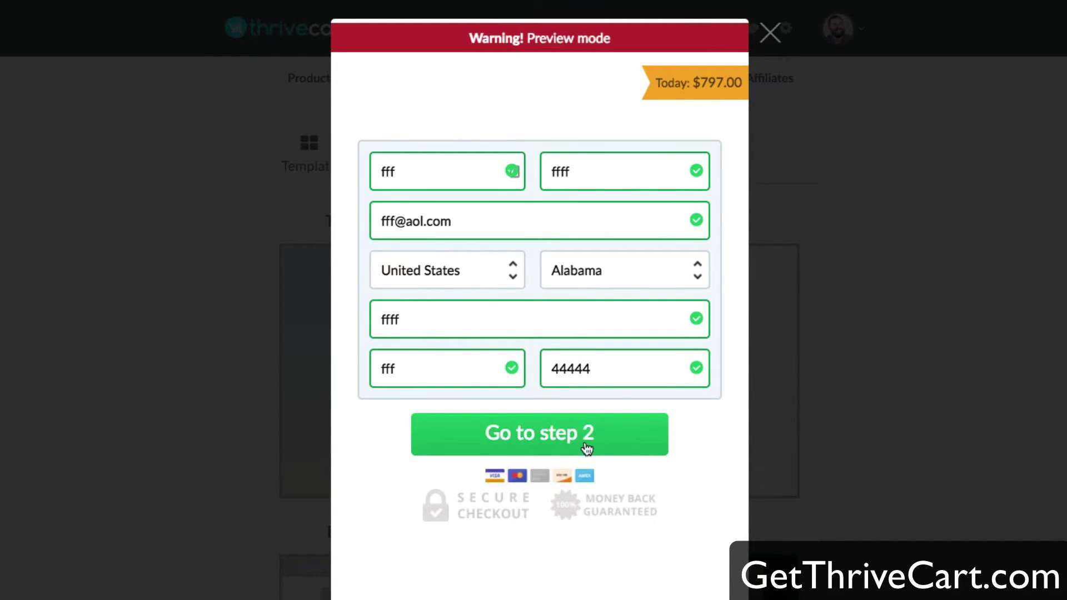
pyautogui.click(587, 447)
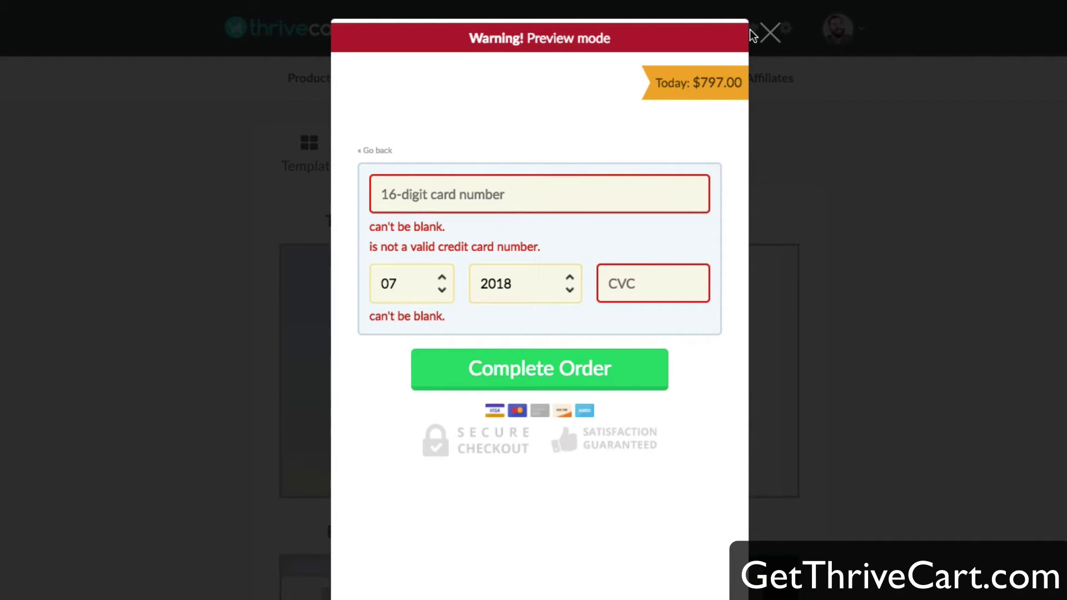
pyautogui.click(769, 32)
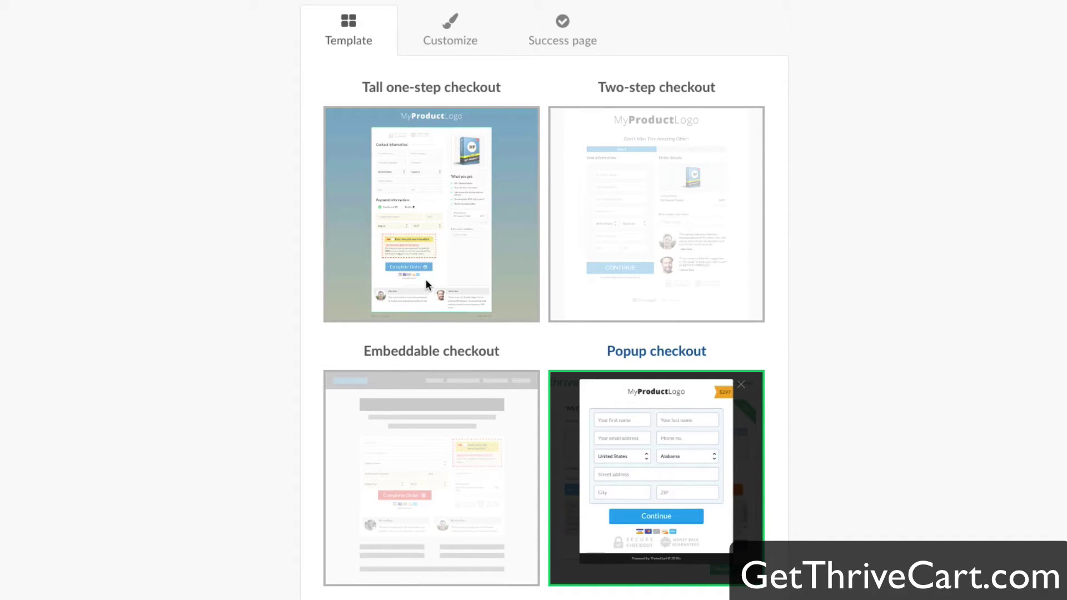
# - Set the checkout template back to Tall one-step checkout and open its customization layout
pyautogui.click(627, 442)
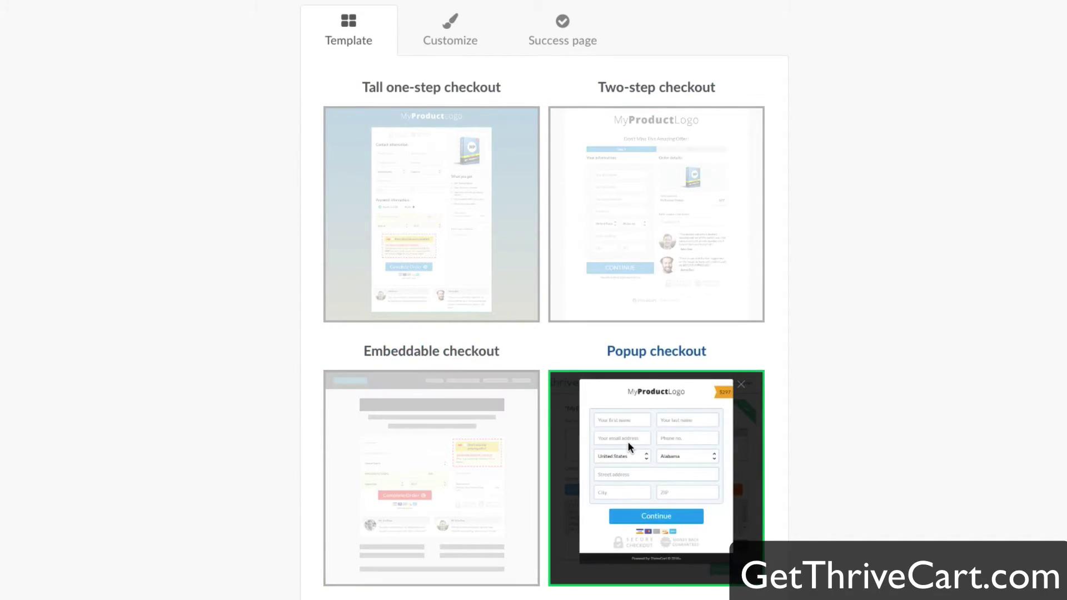
pyautogui.click(451, 245)
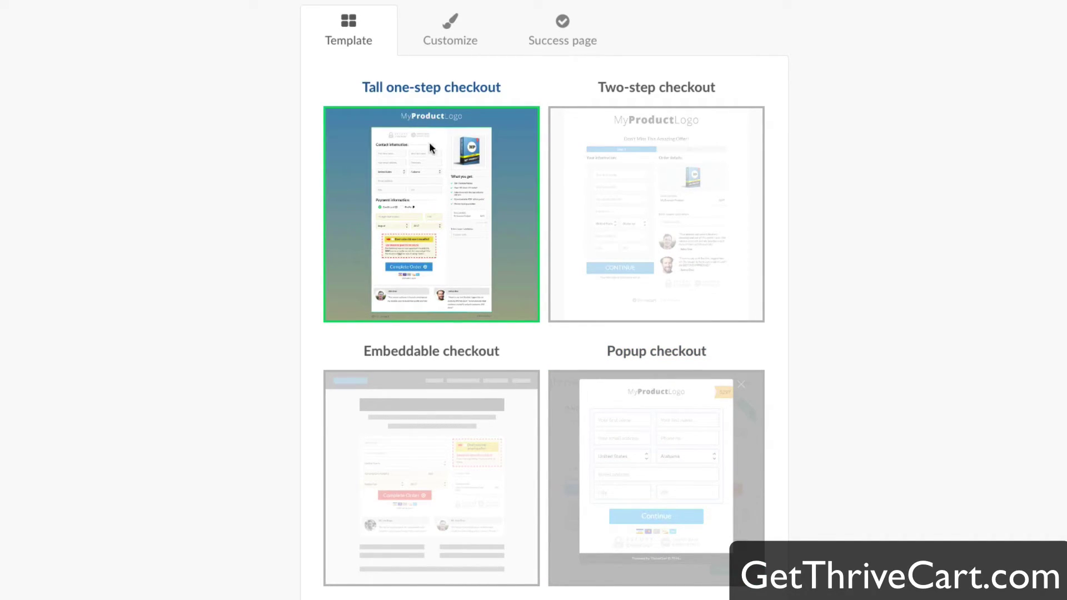
pyautogui.click(457, 35)
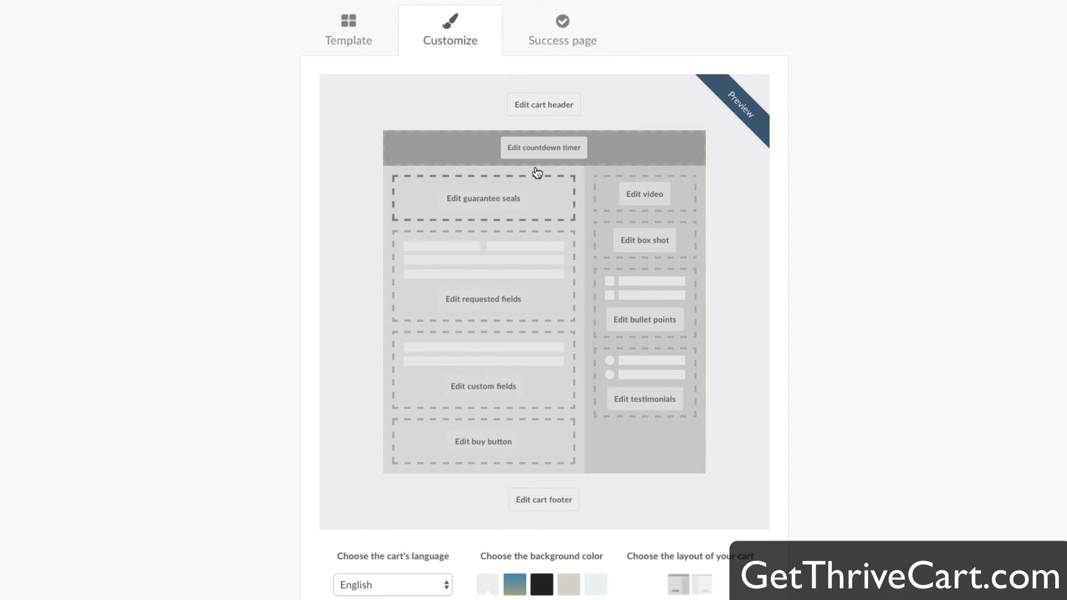
# - Upload the Evergreen Profits logo as the cart header image, save it and check it on the checkout preview
pyautogui.click(547, 110)
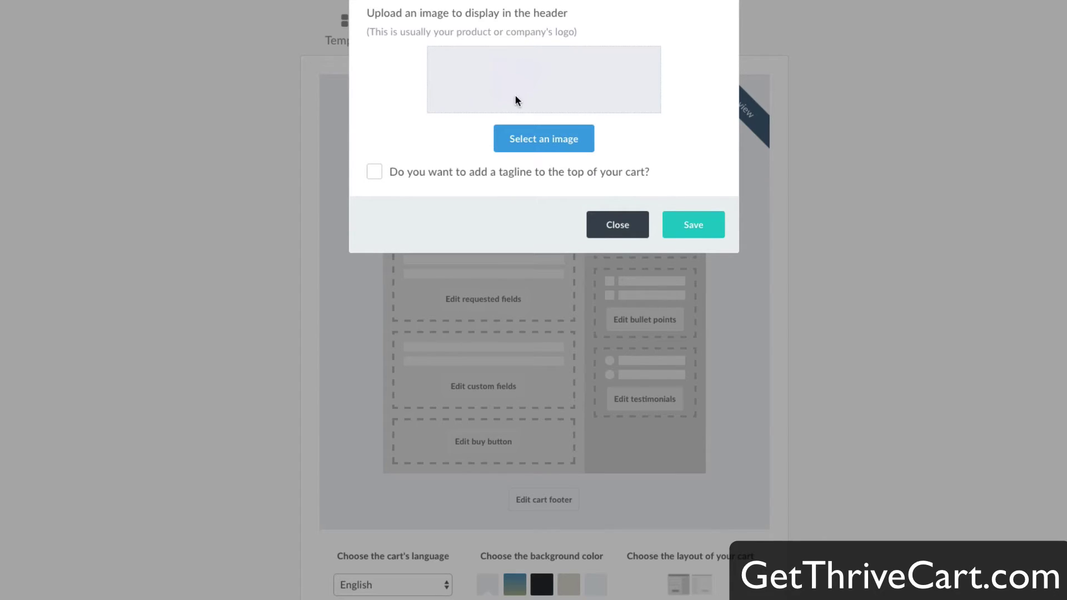
pyautogui.click(550, 132)
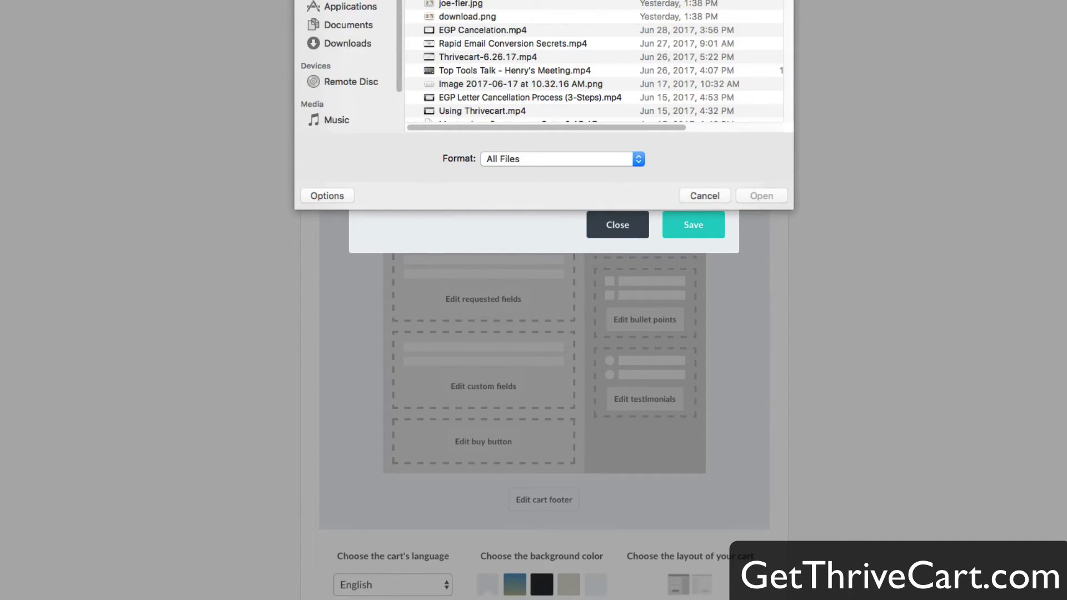
pyautogui.click(755, 195)
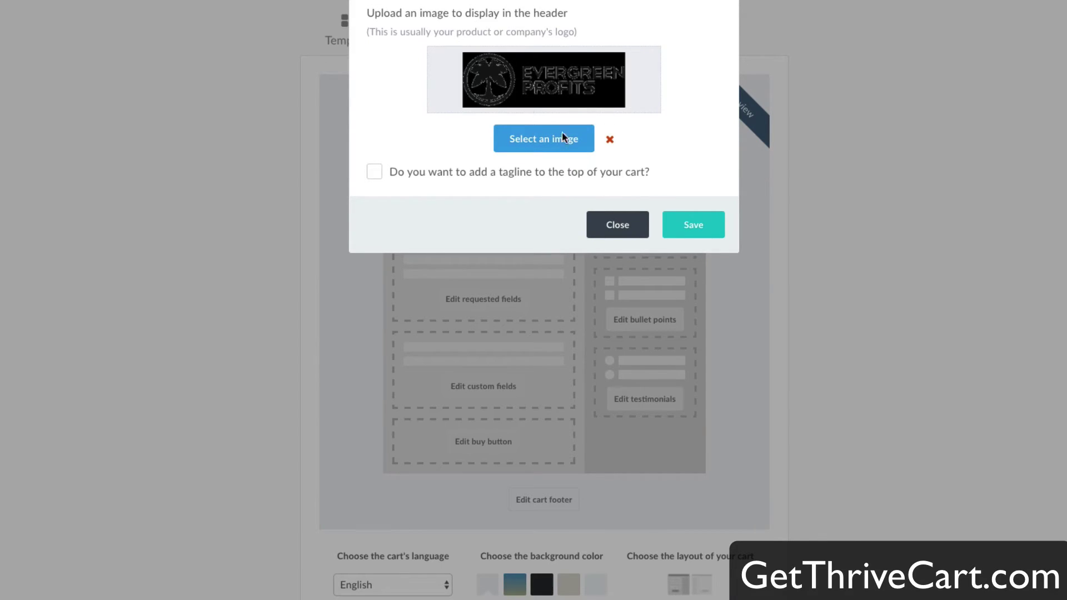
pyautogui.click(694, 224)
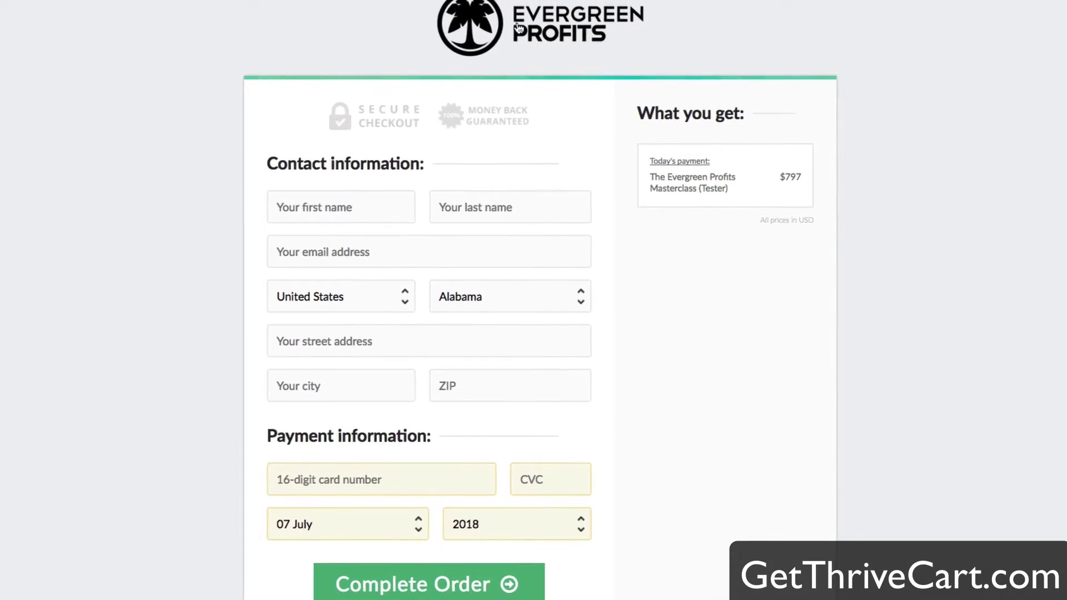
pyautogui.moveTo(490, 45); pyautogui.dragTo(551, 27)
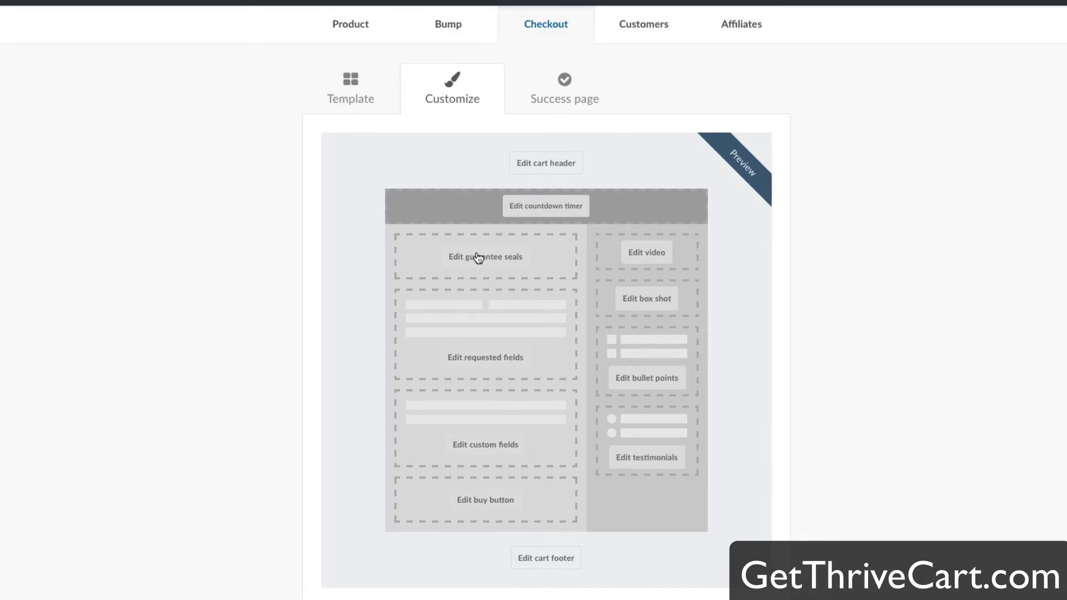
# - Add a countdown timer ending a period of time after first visit and view the options for when it ends
pyautogui.click(565, 207)
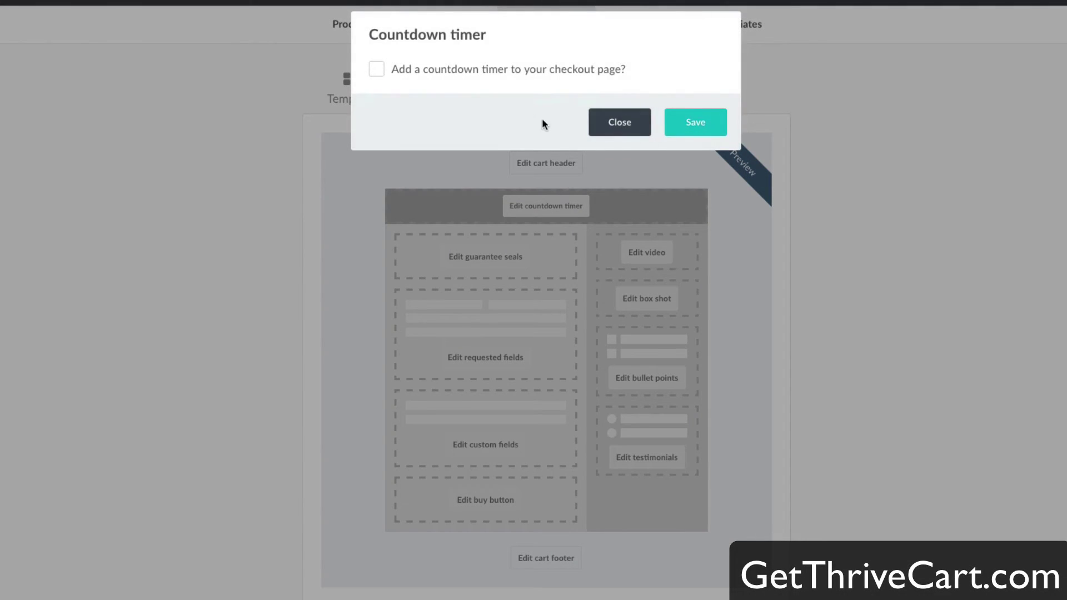
pyautogui.click(455, 80)
pyautogui.click(479, 131)
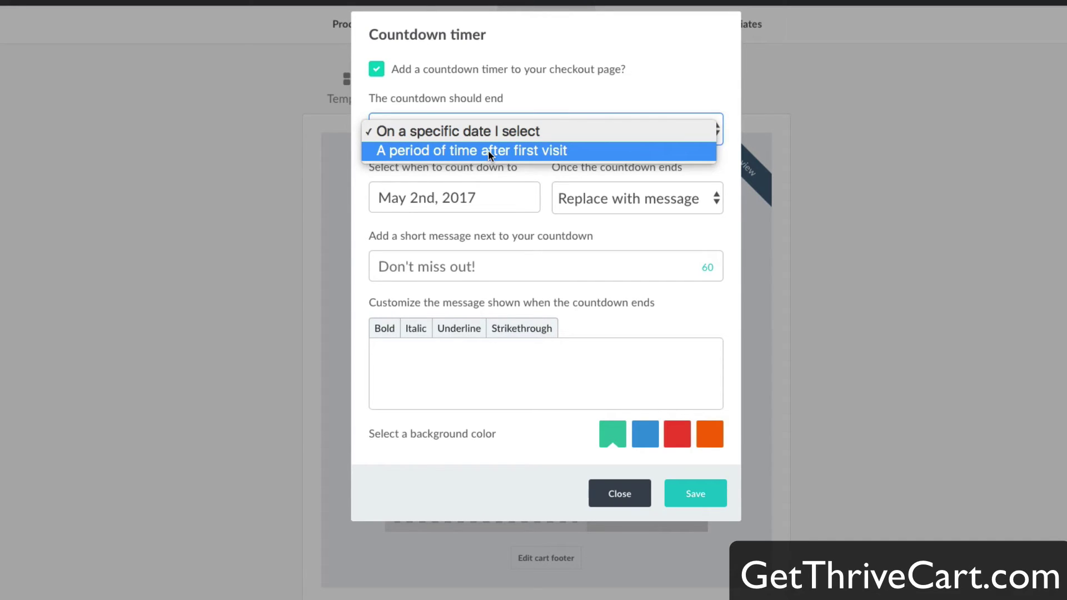
pyautogui.click(487, 150)
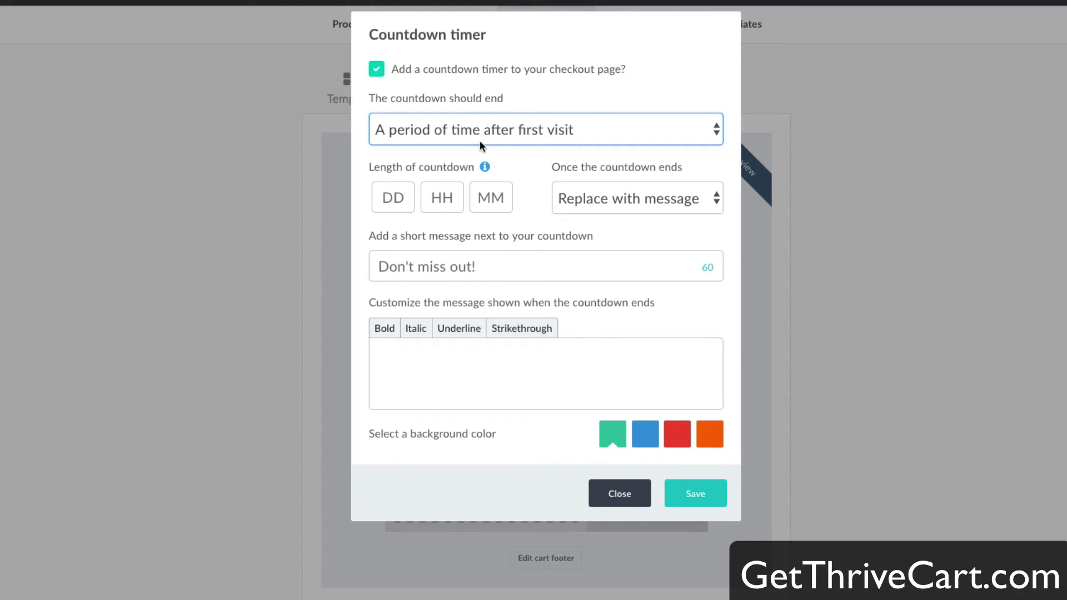
pyautogui.click(611, 198)
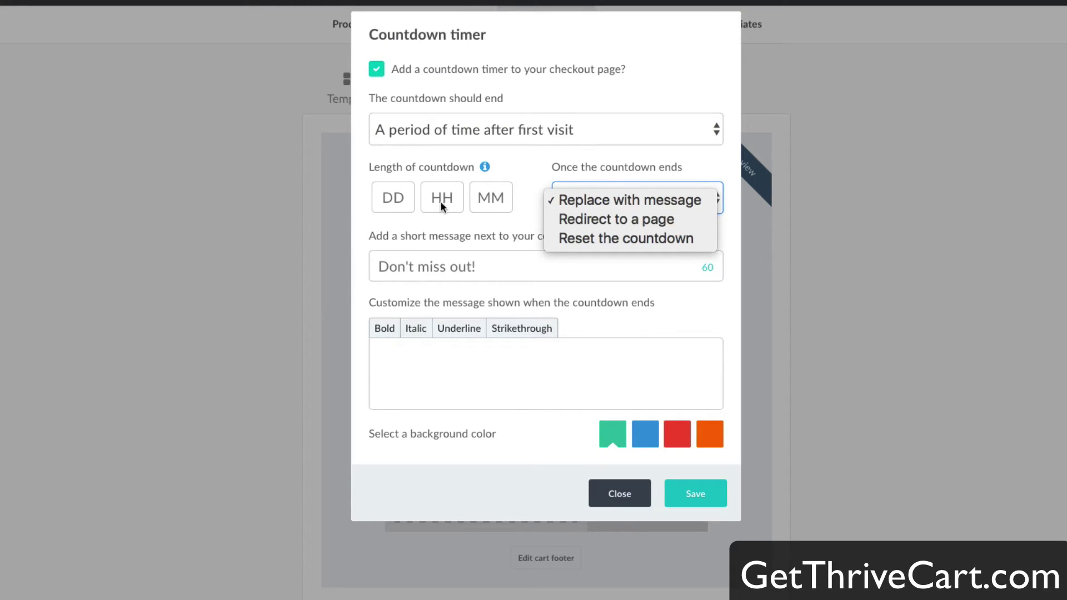
# - Set the countdown timer to end on a specific date, August 4th, 2017, with a red background, and save it
pyautogui.click(461, 126)
pyautogui.click(461, 110)
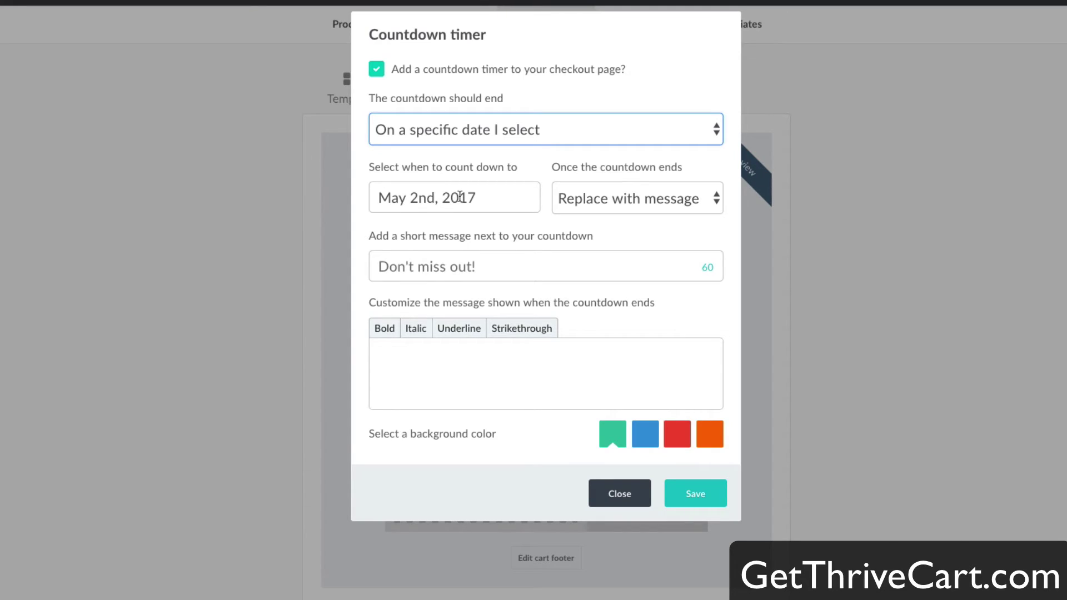
pyautogui.click(439, 210)
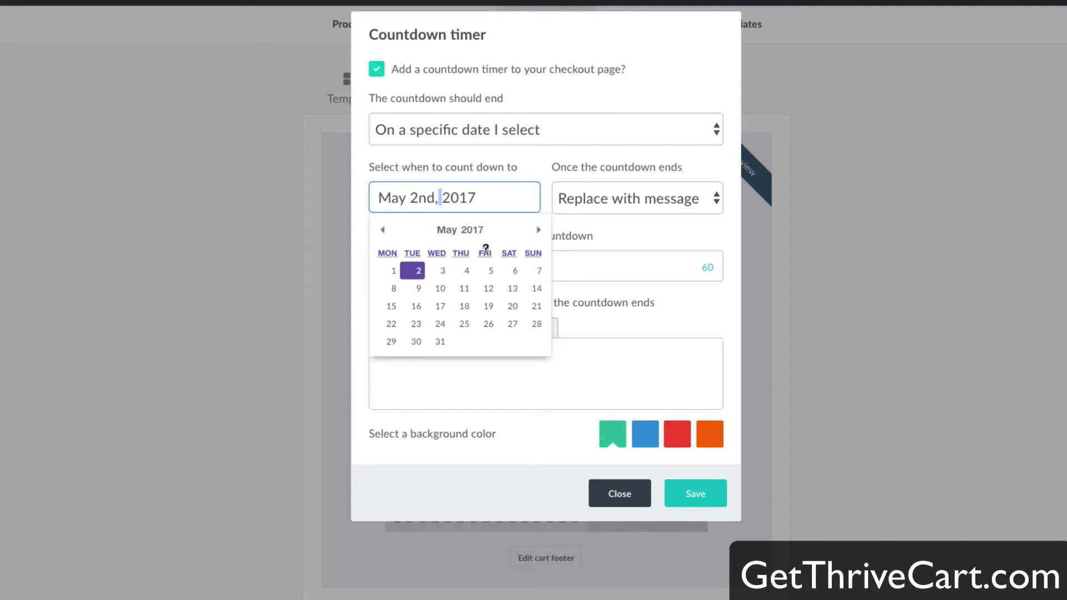
pyautogui.click(539, 229)
pyautogui.click(538, 230)
pyautogui.click(538, 229)
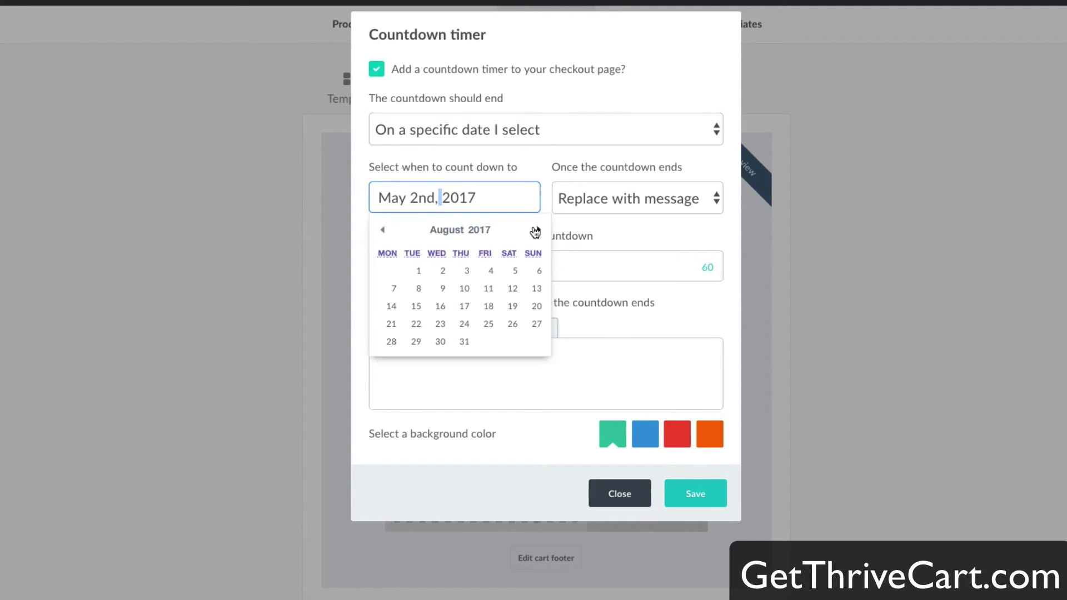
pyautogui.click(491, 271)
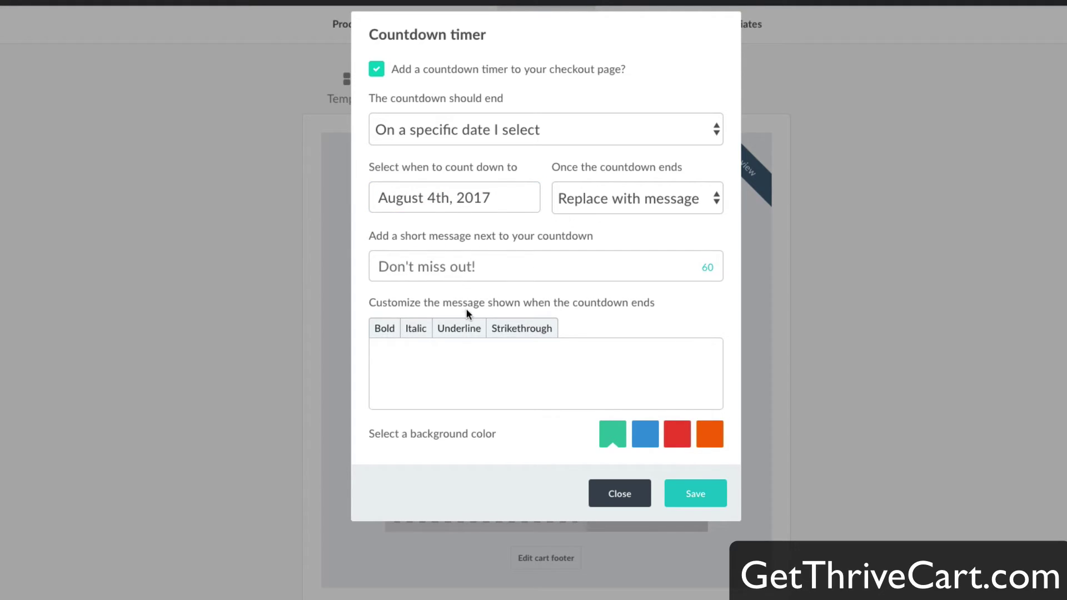
pyautogui.click(669, 442)
pyautogui.click(695, 494)
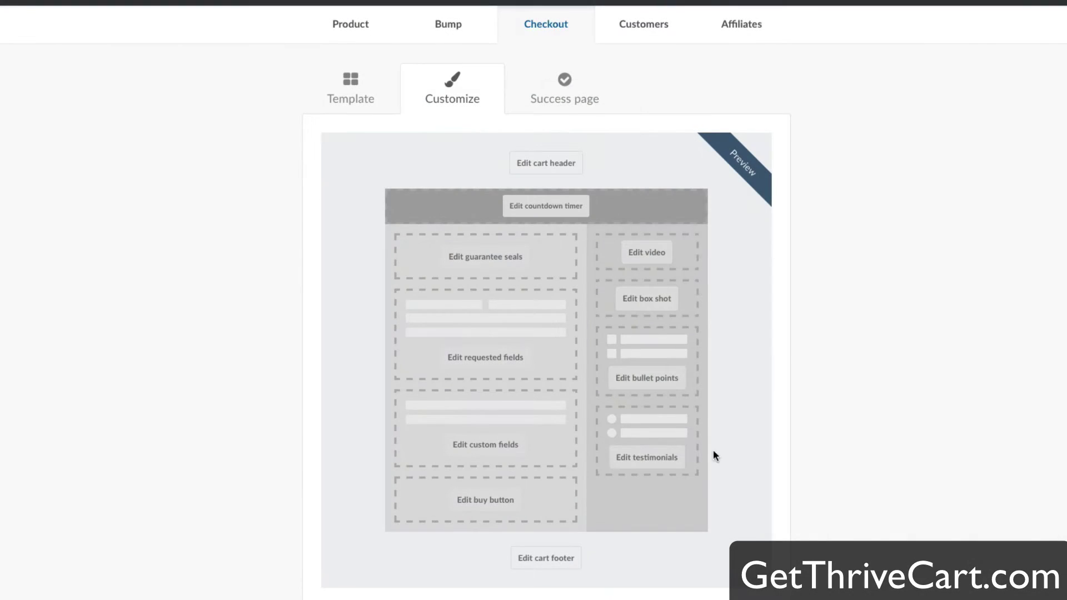
# - Upload masterclass.png from the Desktop as the product's box shot and save it
pyautogui.click(646, 298)
pyautogui.click(557, 185)
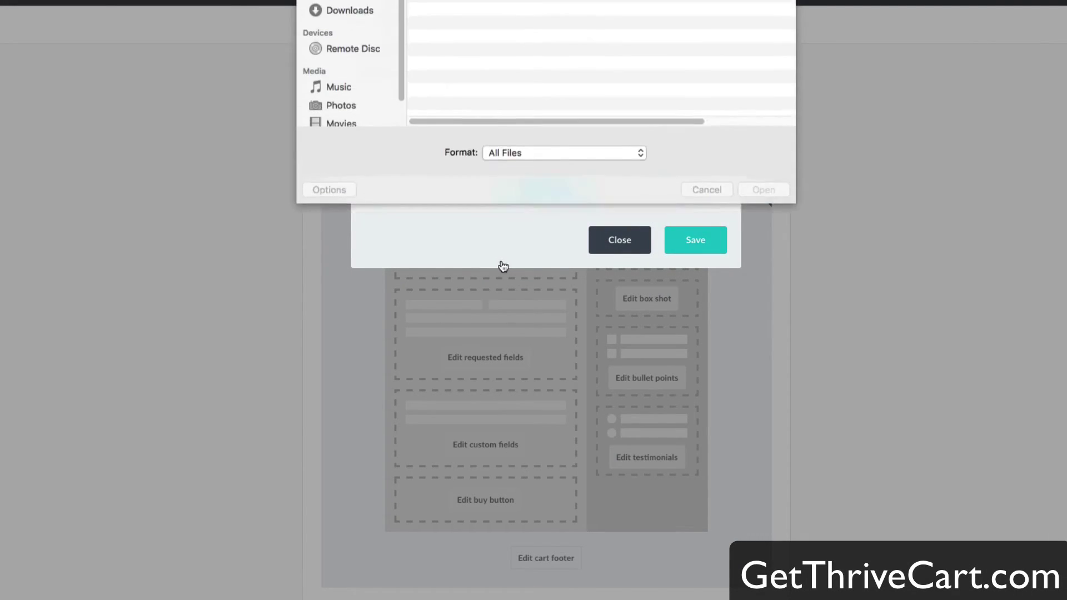
pyautogui.click(489, 20)
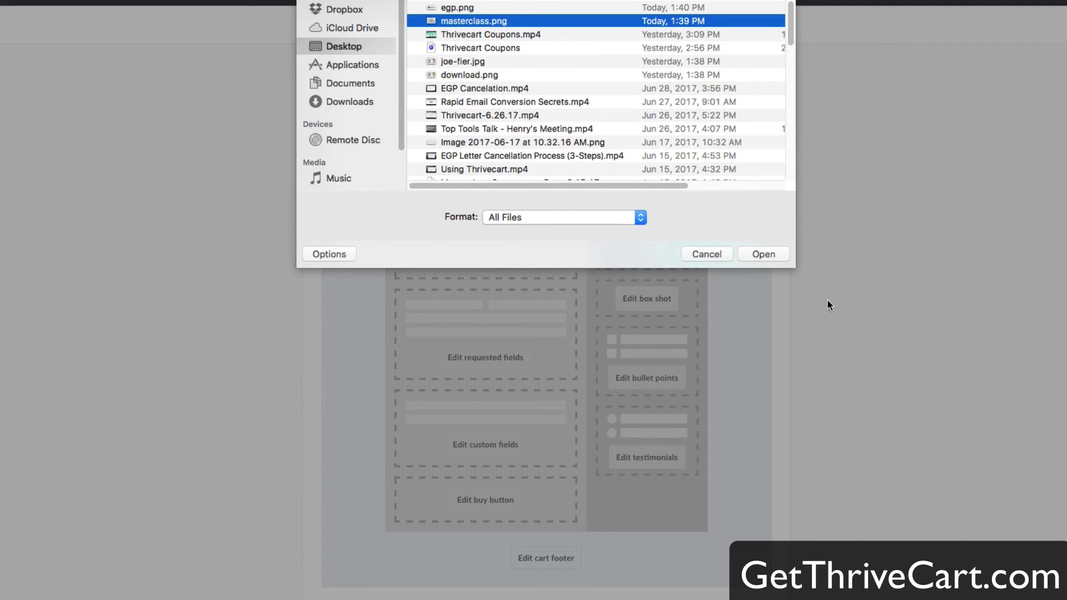
pyautogui.click(767, 259)
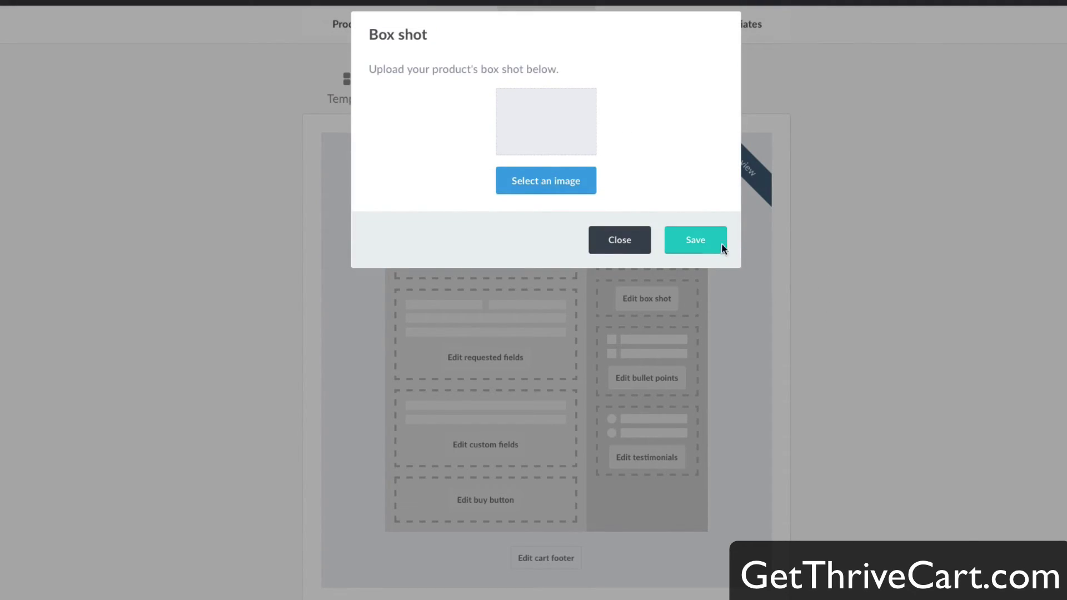
pyautogui.click(690, 252)
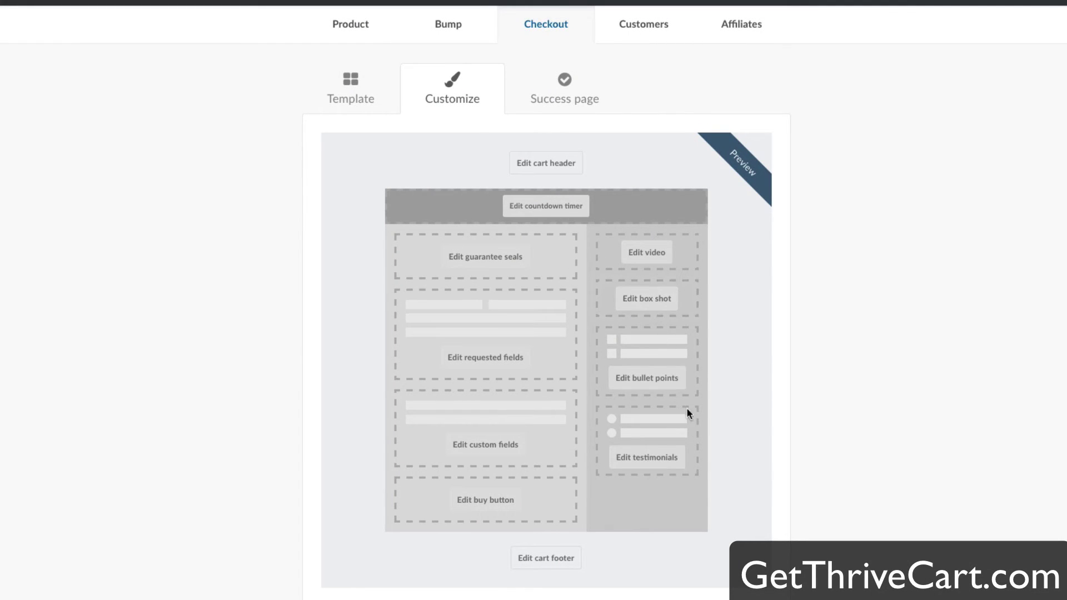
# - Add three placeholder bullet points, "hkjhkjhjkhkjhjkh", "khlkljlkjlkjkljk" and "kjlkjlkjljlkjk", and save them
pyautogui.click(643, 377)
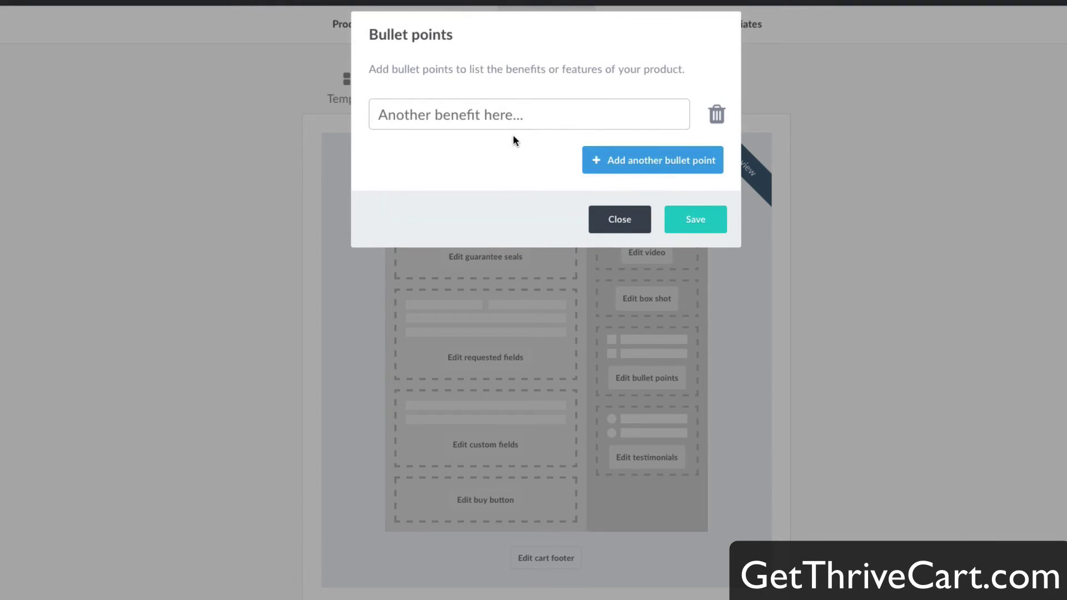
pyautogui.click(526, 116)
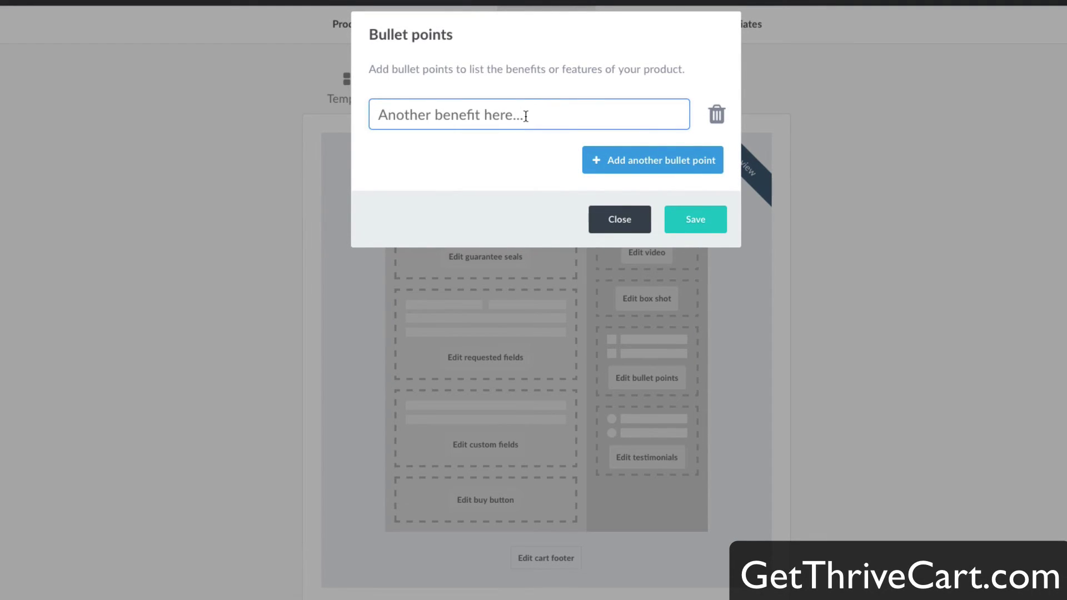
pyautogui.write('hkjhkjhjkhkjhjkh')
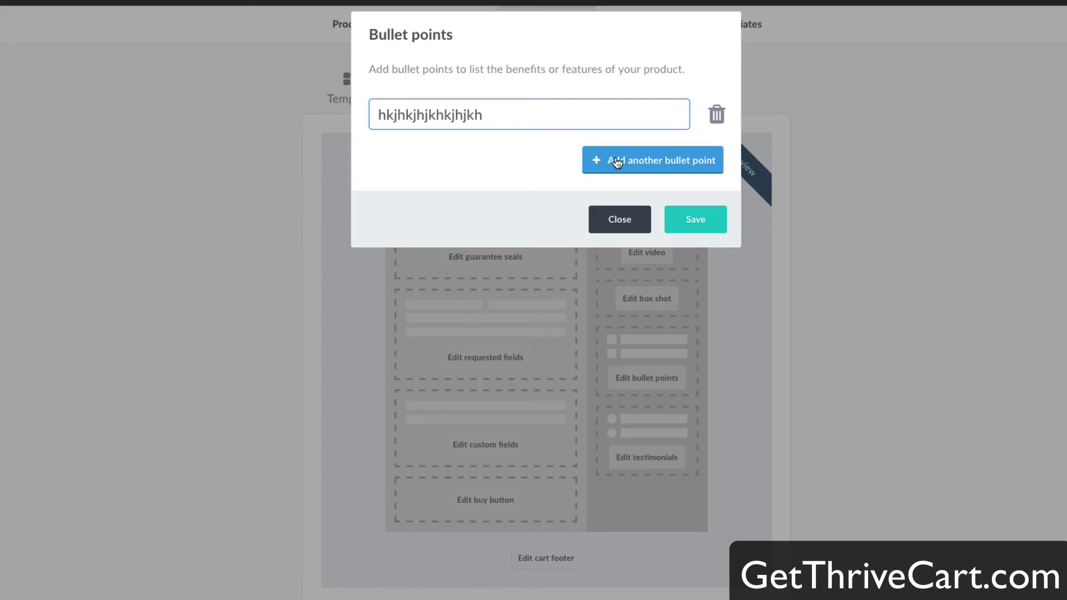
pyautogui.click(616, 162)
pyautogui.write('khlkljlkjlkj')
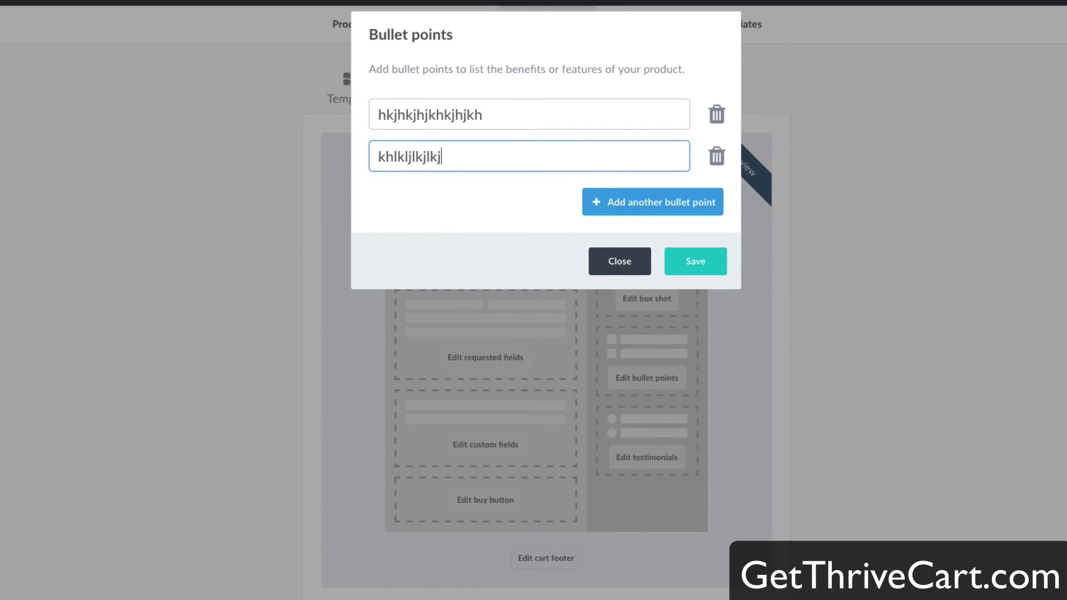
pyautogui.write('kljk')
pyautogui.click(619, 206)
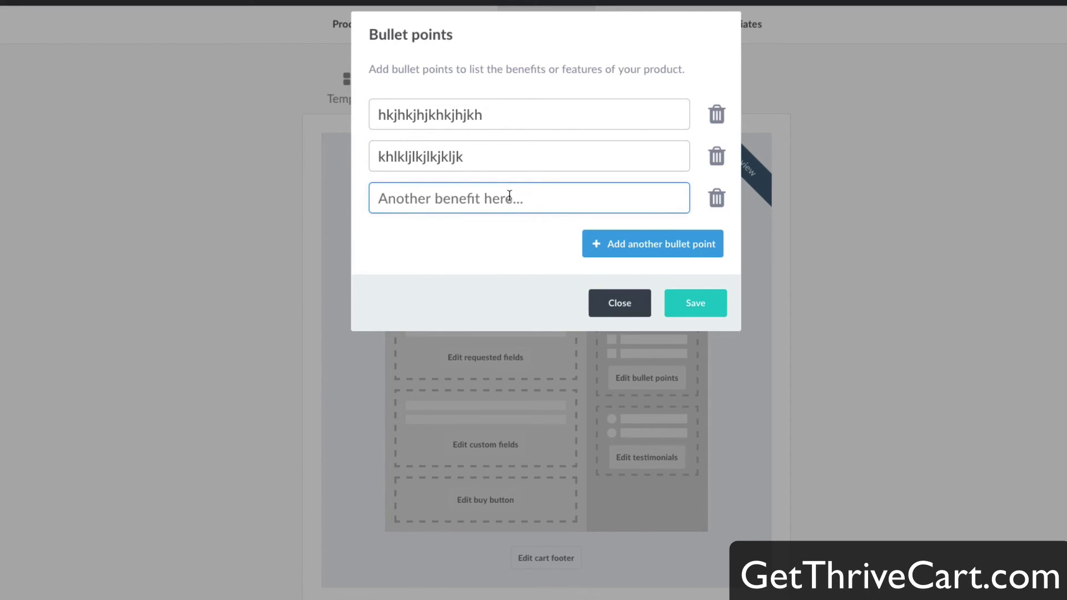
pyautogui.write('kjlkjlkjljlkjk')
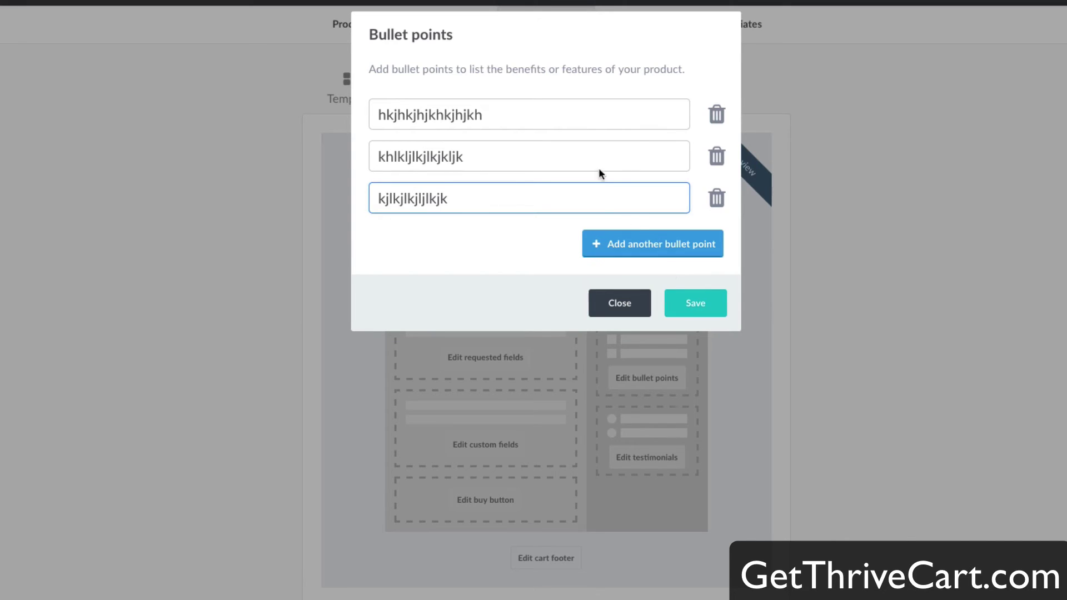
pyautogui.click(708, 312)
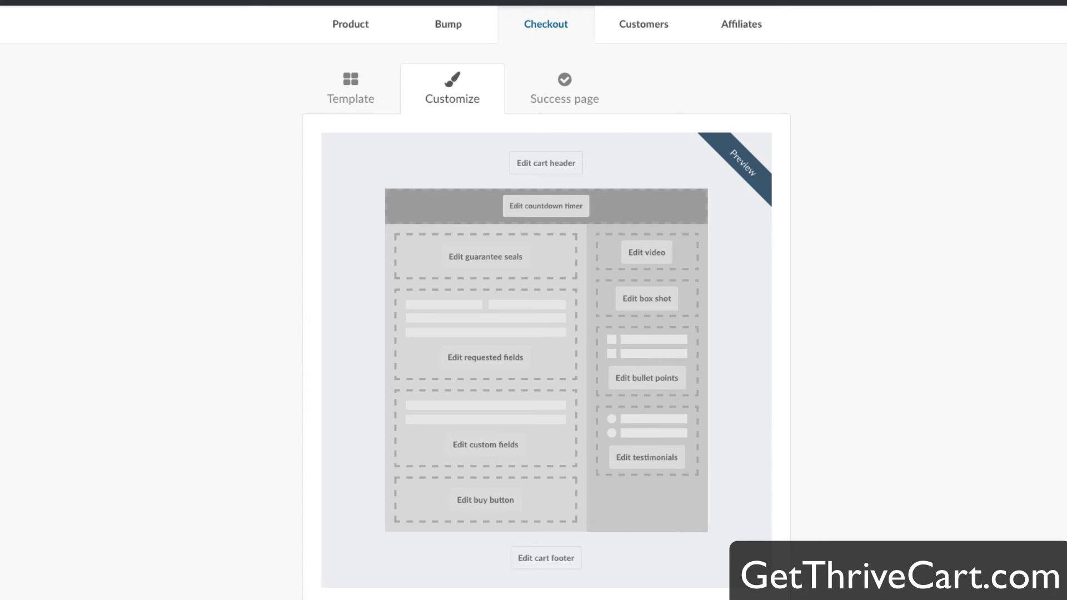
# - View the testimonials settings and close them, then examine the requested fields' options for business name, customer name and address
pyautogui.click(639, 461)
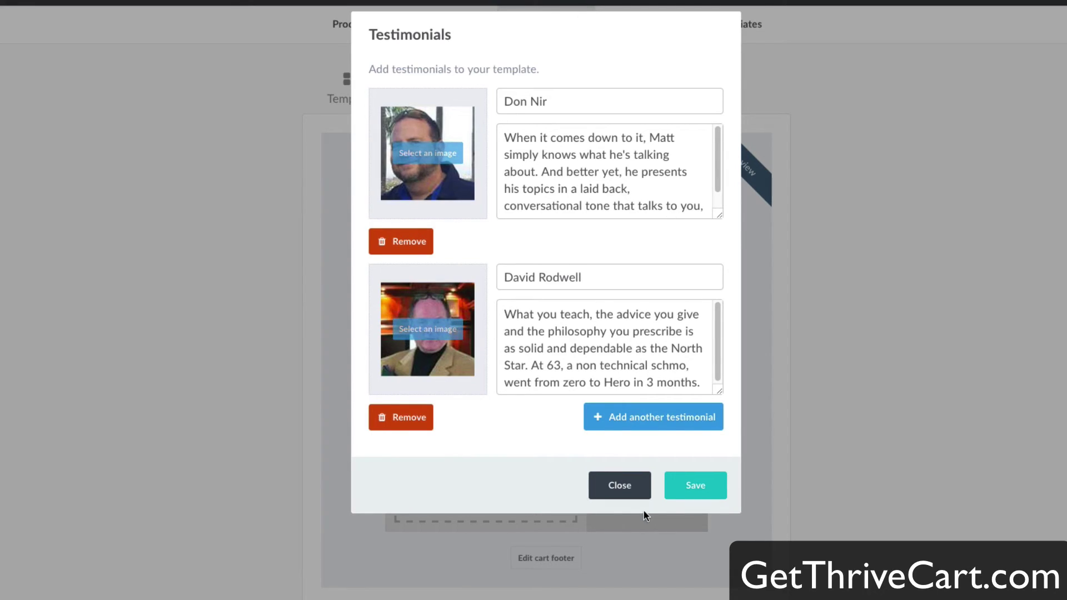
pyautogui.click(639, 492)
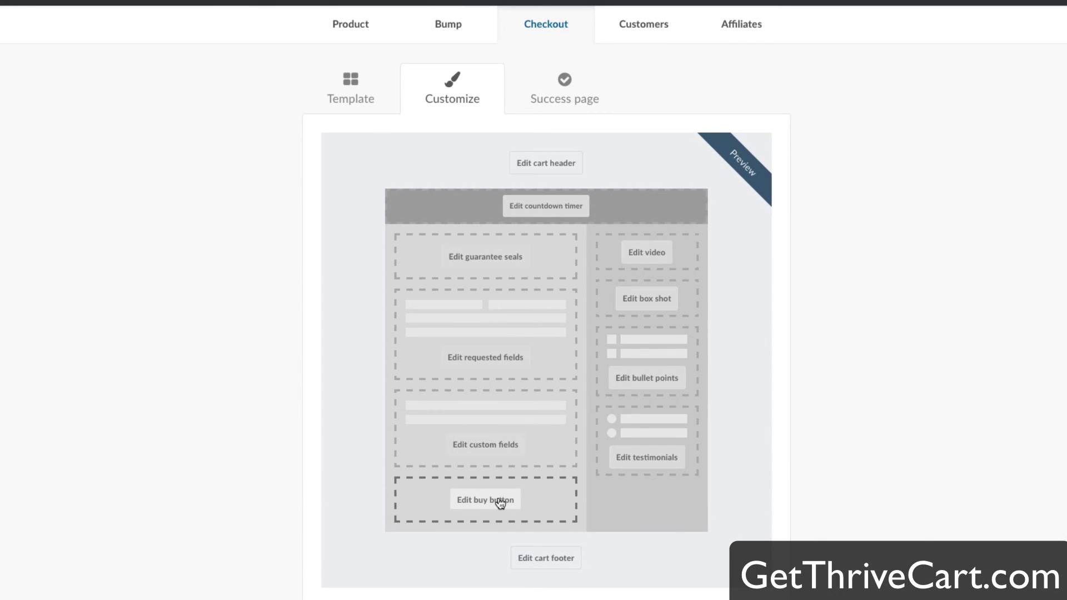
pyautogui.click(493, 361)
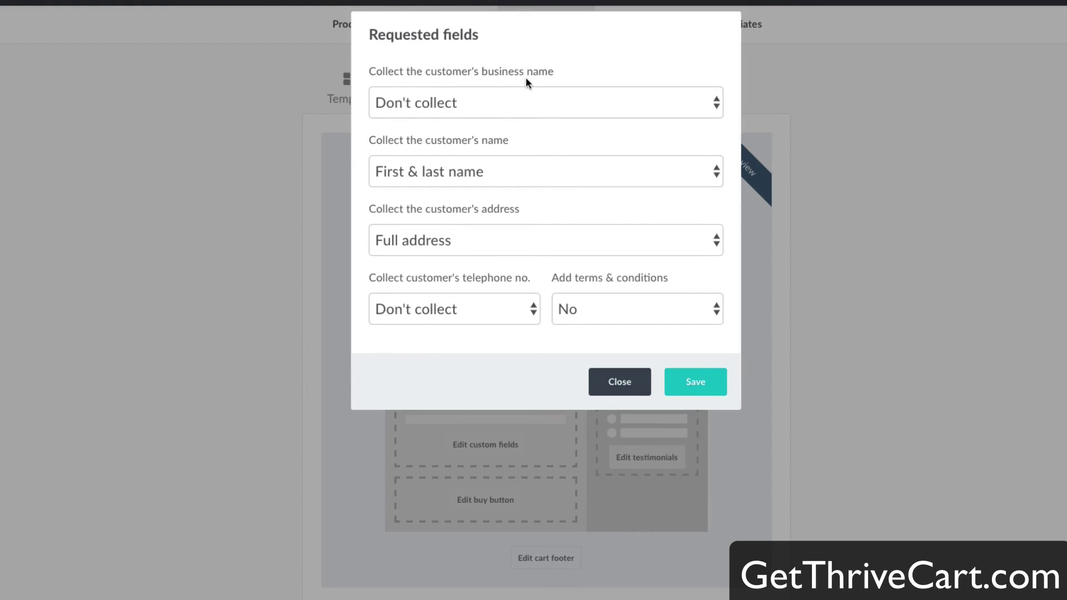
pyautogui.click(506, 101)
pyautogui.click(466, 102)
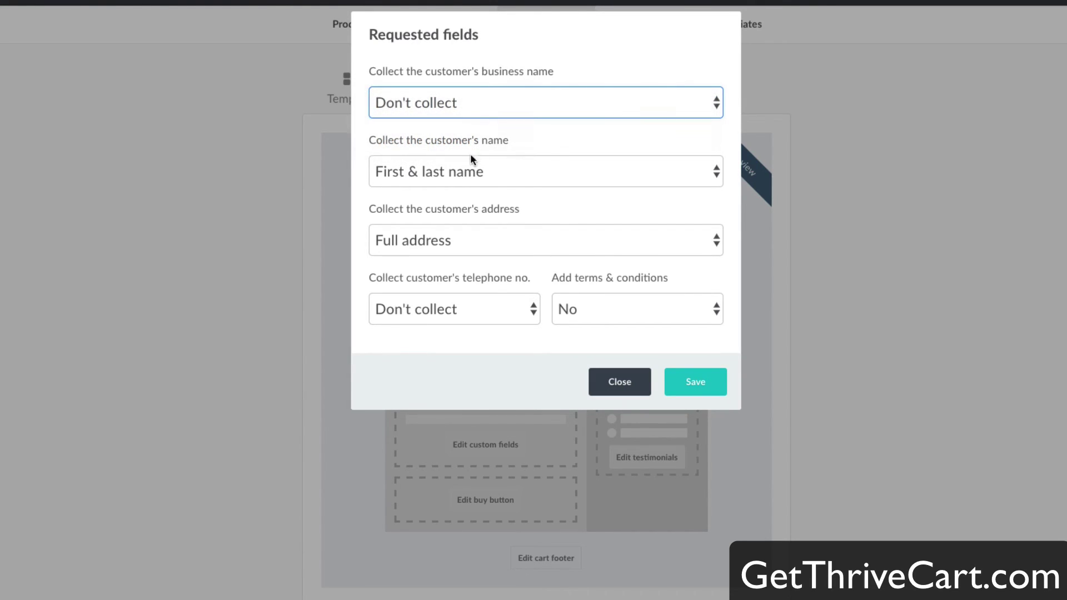
pyautogui.click(450, 176)
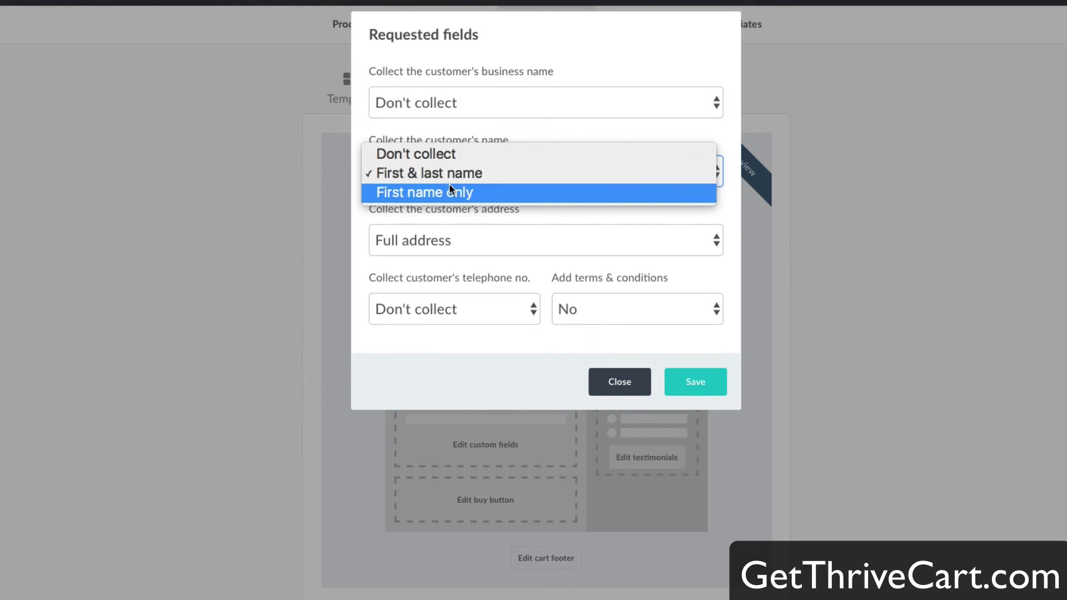
pyautogui.click(468, 129)
pyautogui.click(454, 249)
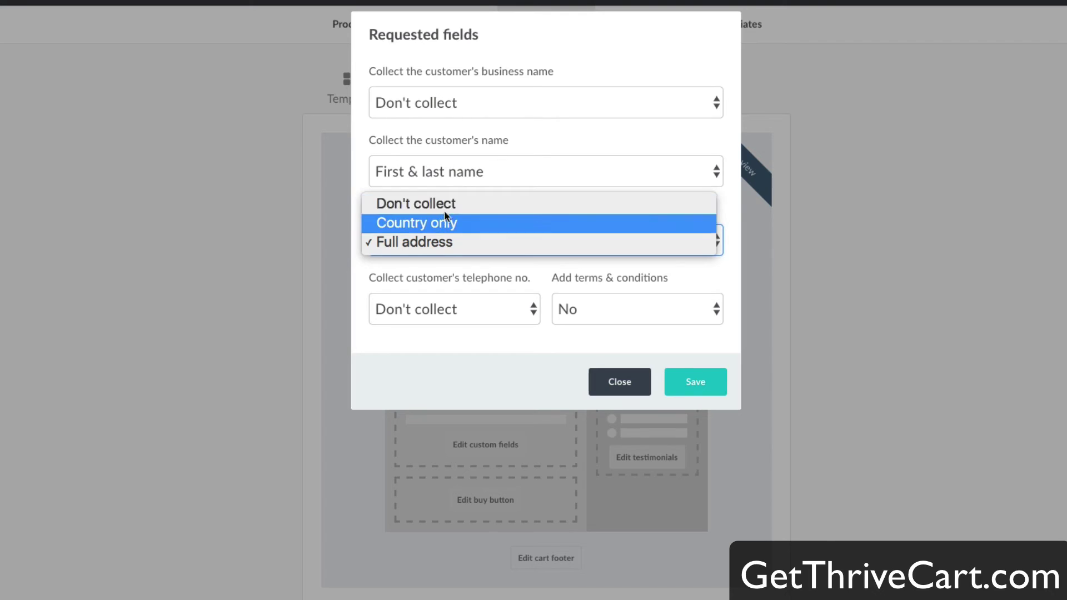
pyautogui.click(453, 154)
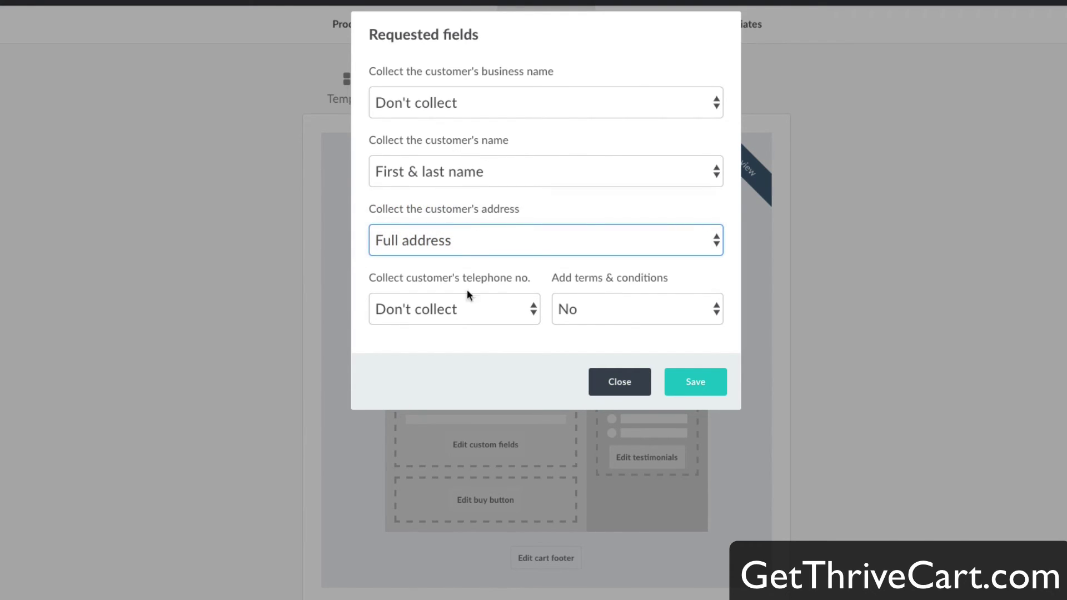
# - Add terms and conditions to the requested fields with the placeholder text "hkjhhkjh" and save
pyautogui.click(627, 310)
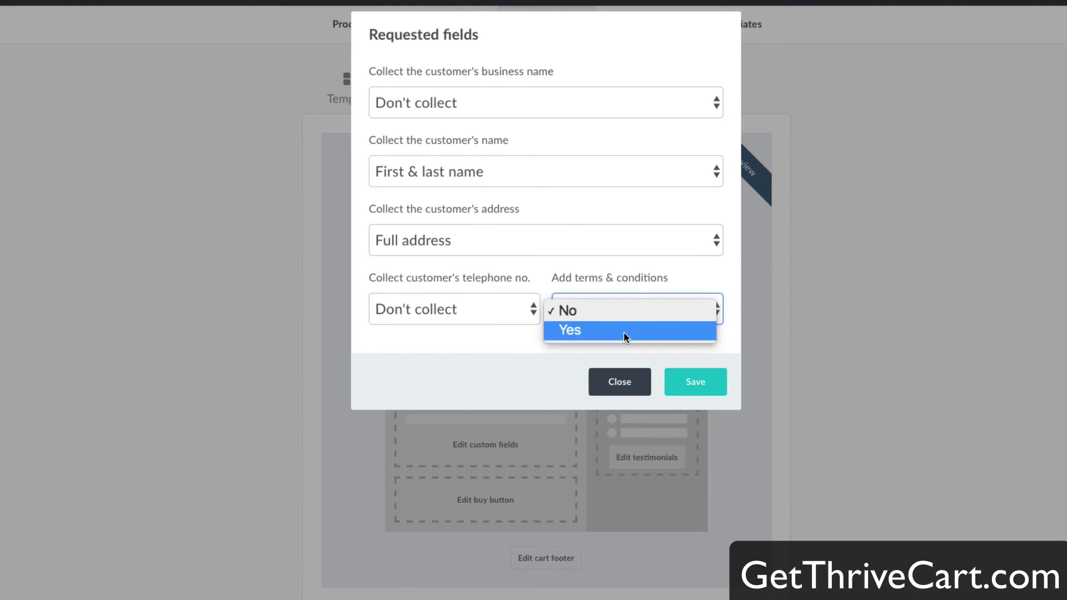
pyautogui.click(623, 331)
pyautogui.click(543, 393)
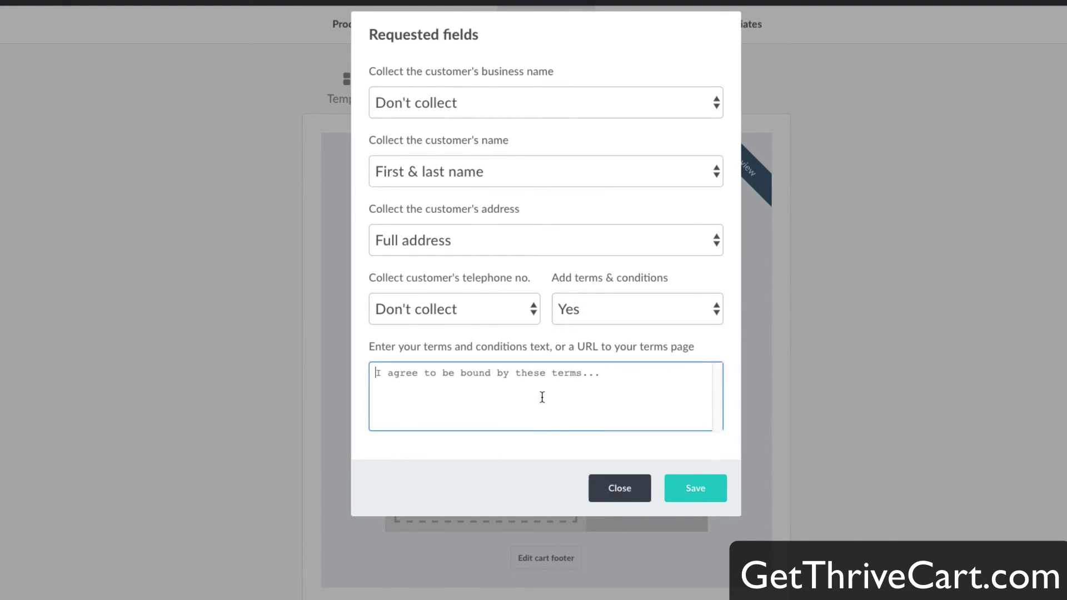
pyautogui.write('hkjhhkjh')
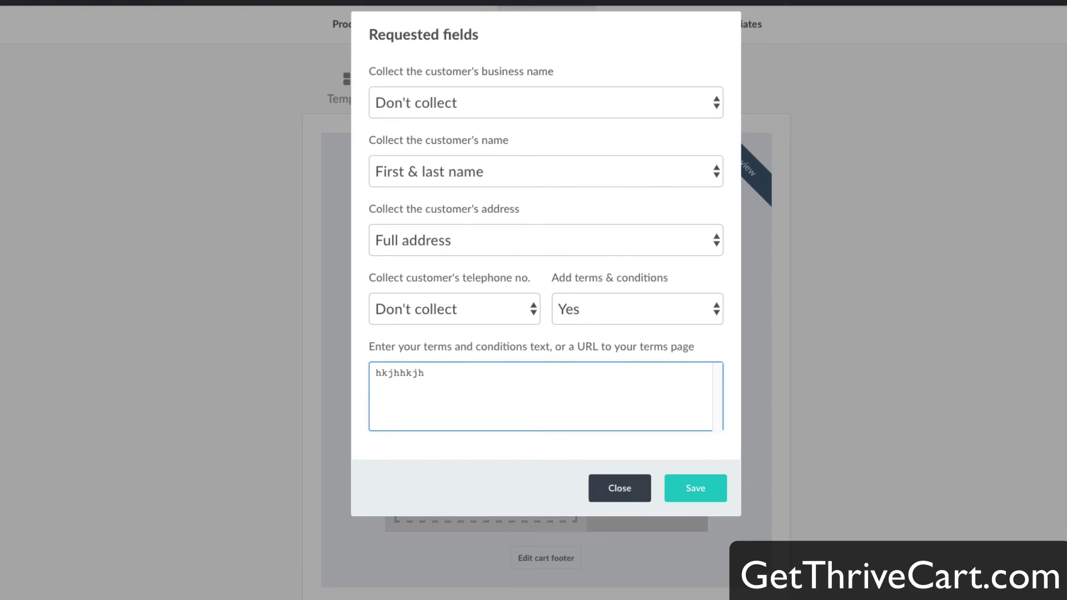
pyautogui.click(698, 489)
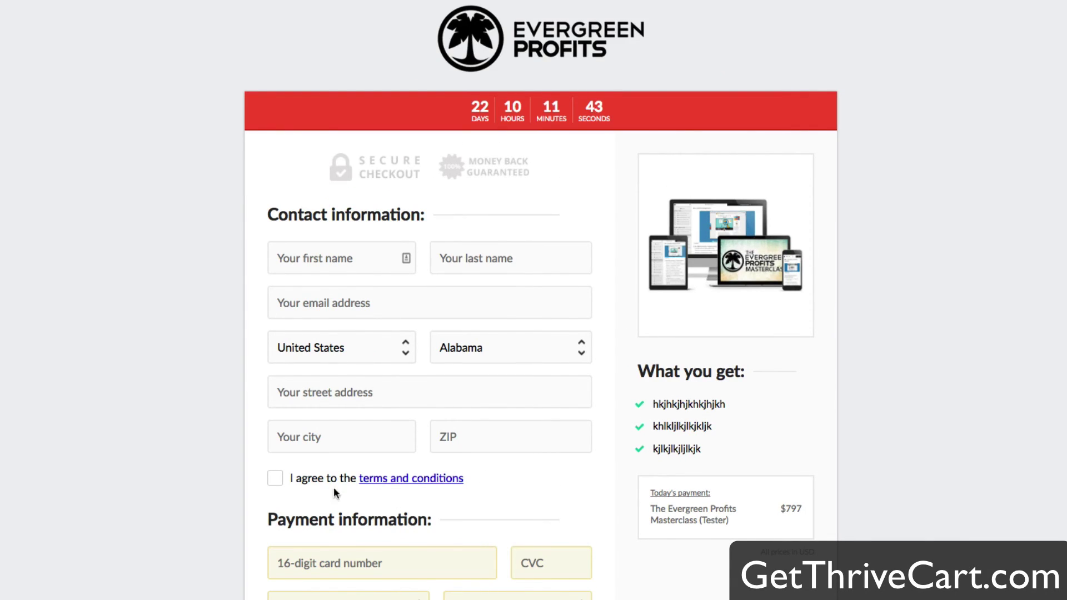
# - View and agree to the terms and conditions on the checkout preview, and look over the customized page
pyautogui.click(396, 479)
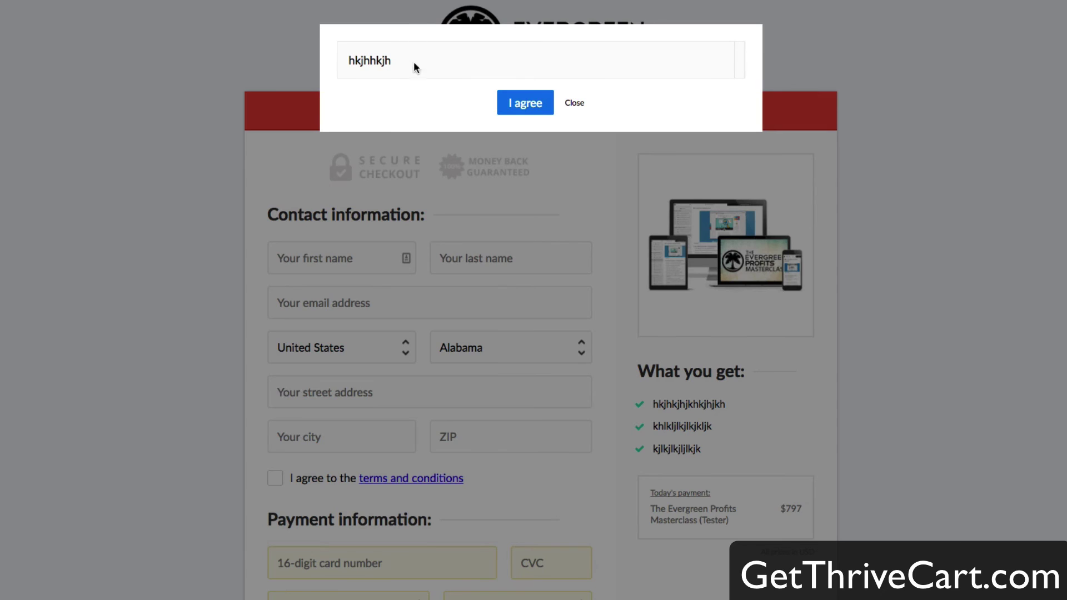
pyautogui.click(527, 103)
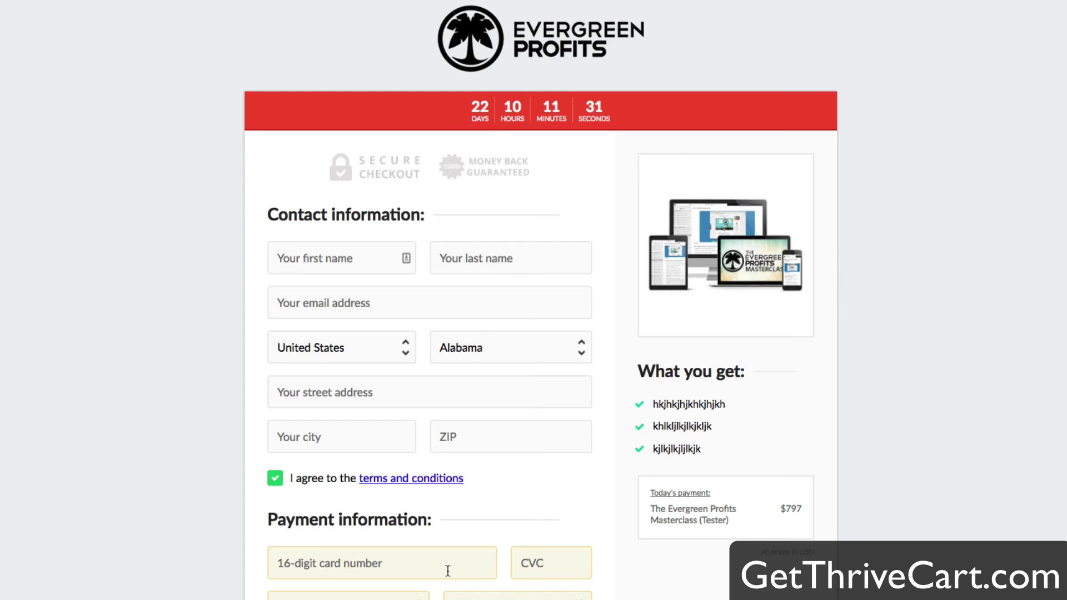
pyautogui.scroll(-3, 447, 571)
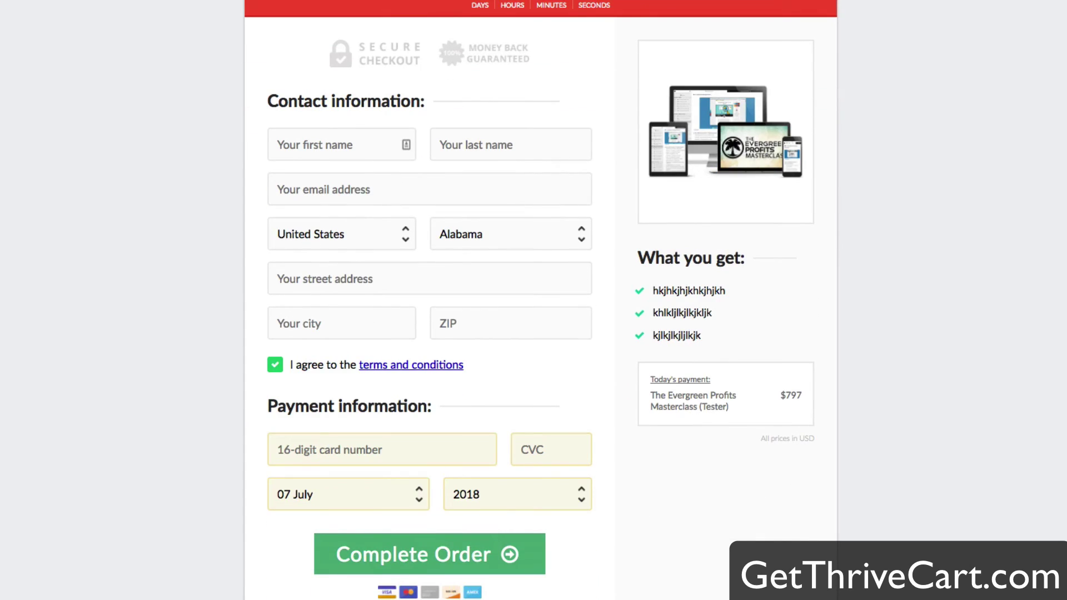
pyautogui.scroll(3, 679, 596)
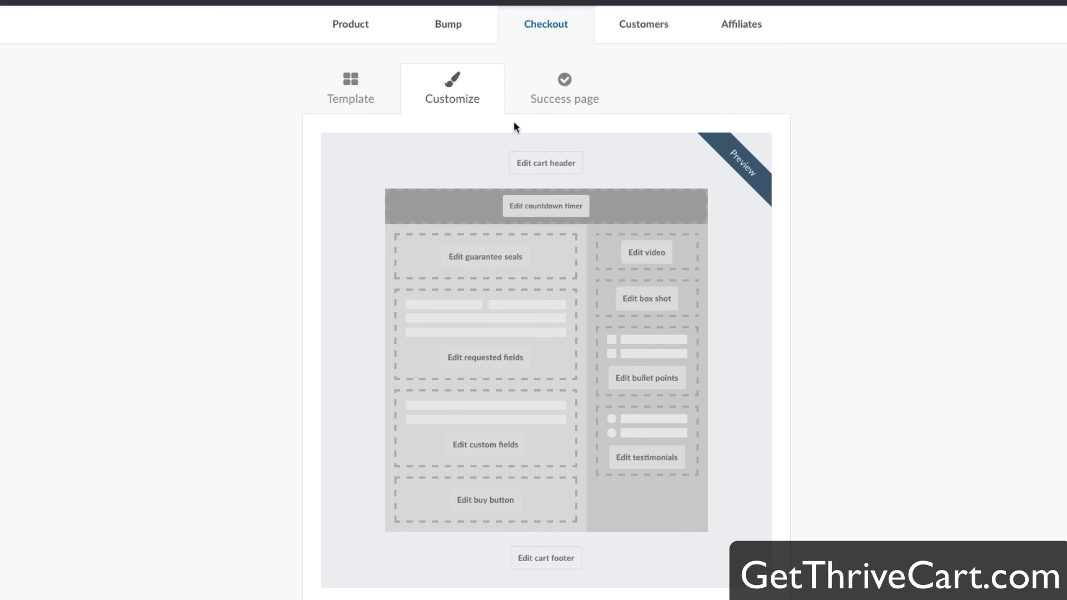
# - Return to the checkout template selection
pyautogui.click(362, 99)
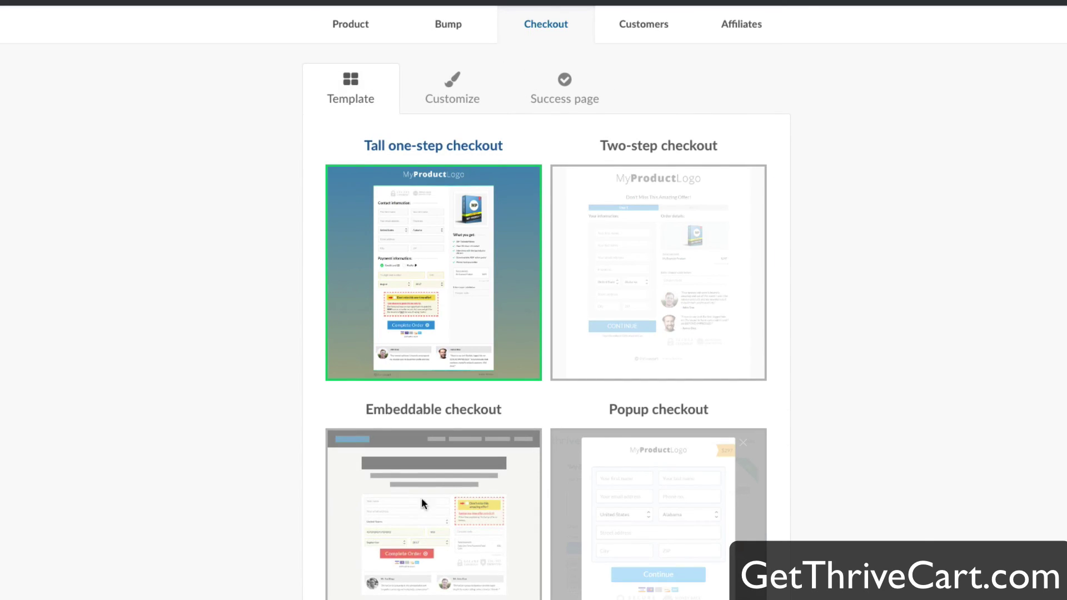